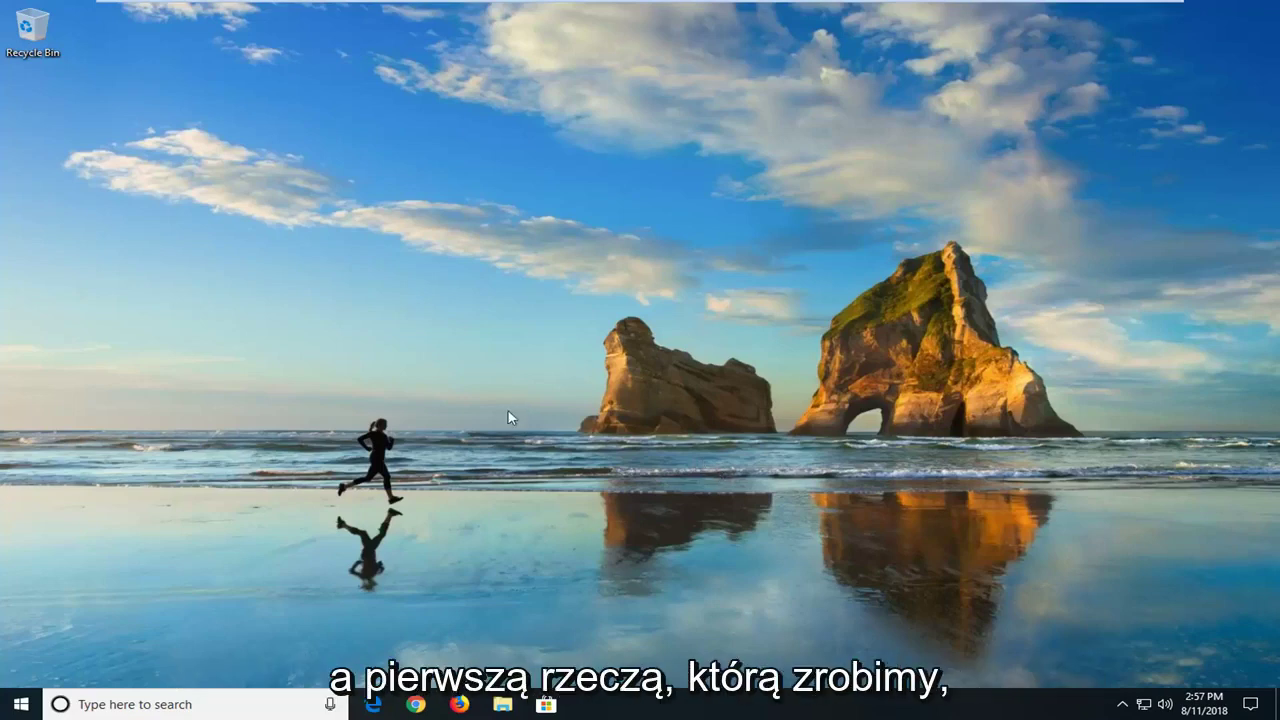
Search the Start menu for 'troubleshoot' and open the Troubleshoot system settings page.
{"action": "left_click", "coordinate": [20, 704]}
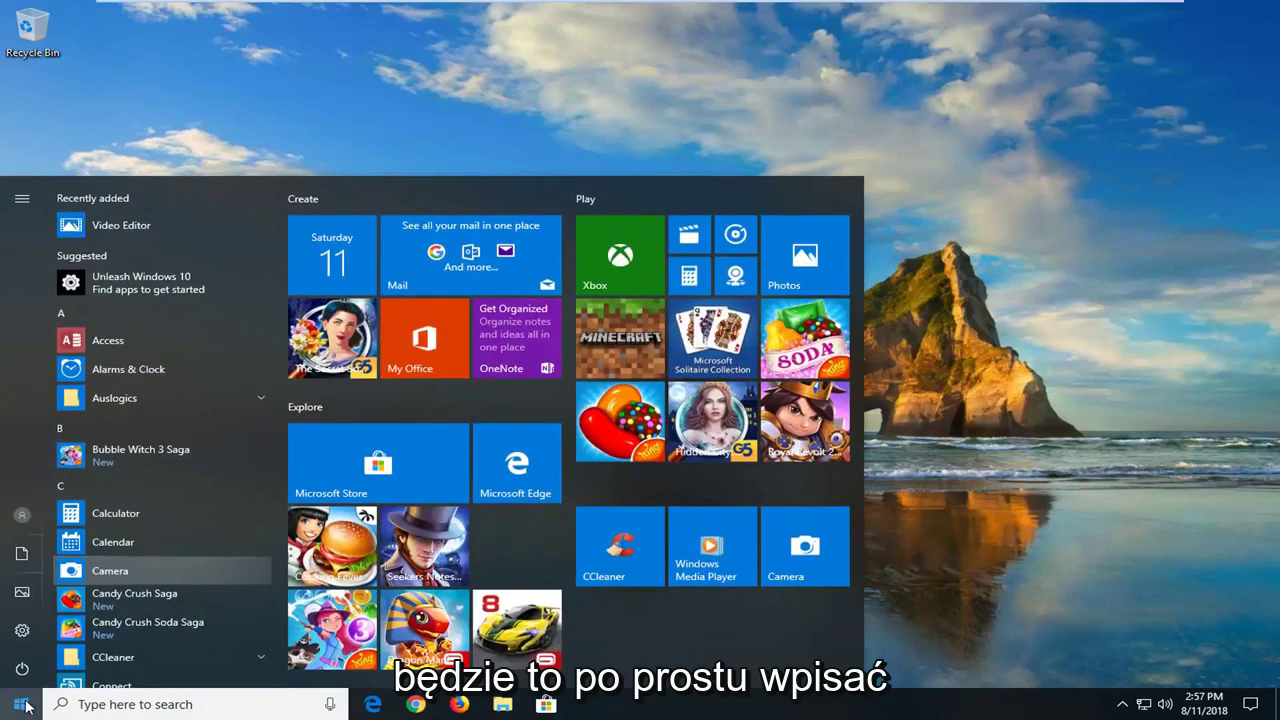
{"action": "type", "text": "trouble"}
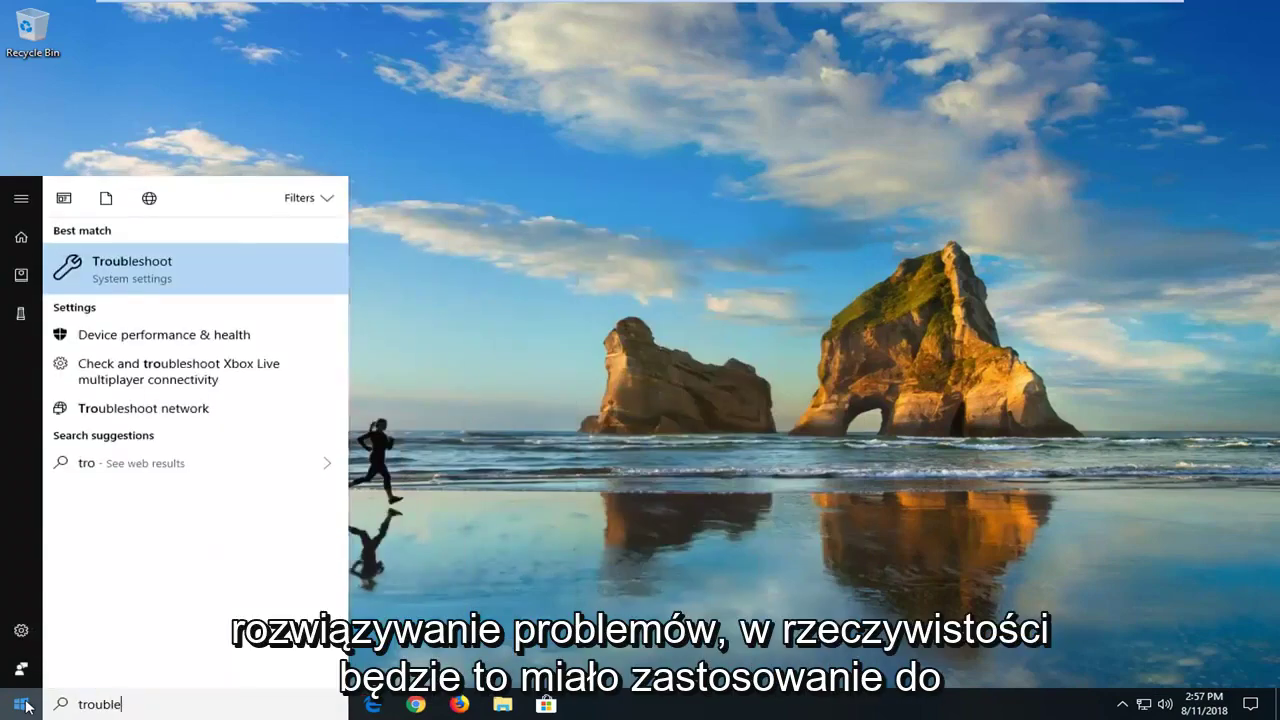
{"action": "type", "text": "shoot"}
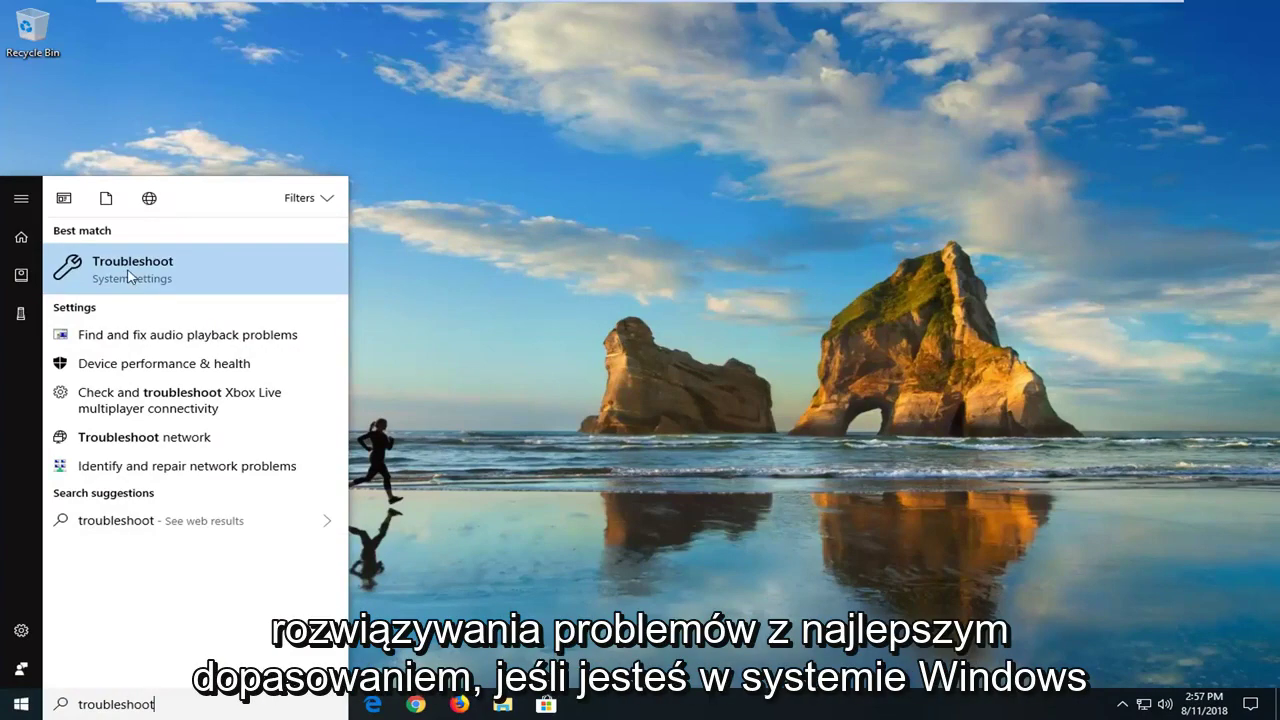
{"action": "left_click", "coordinate": [146, 276]}
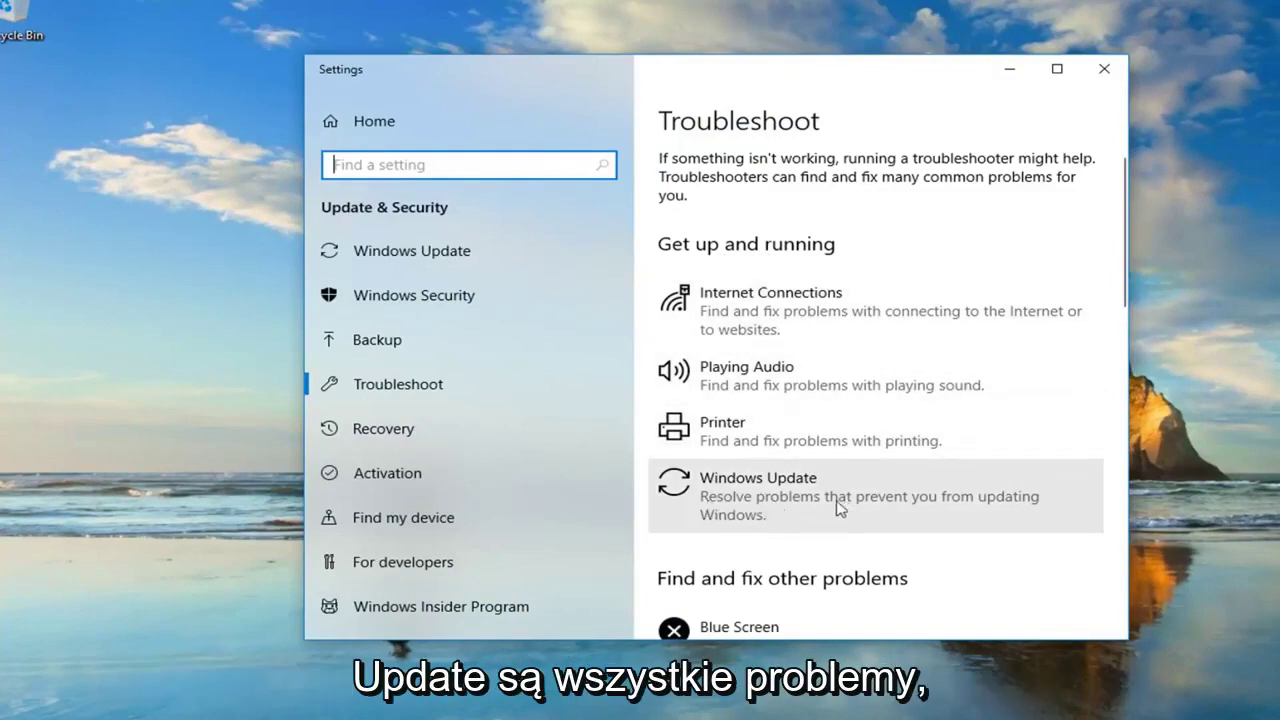
Run the Windows Update troubleshooter listed under Get up and running.
{"action": "left_click", "coordinate": [942, 506]}
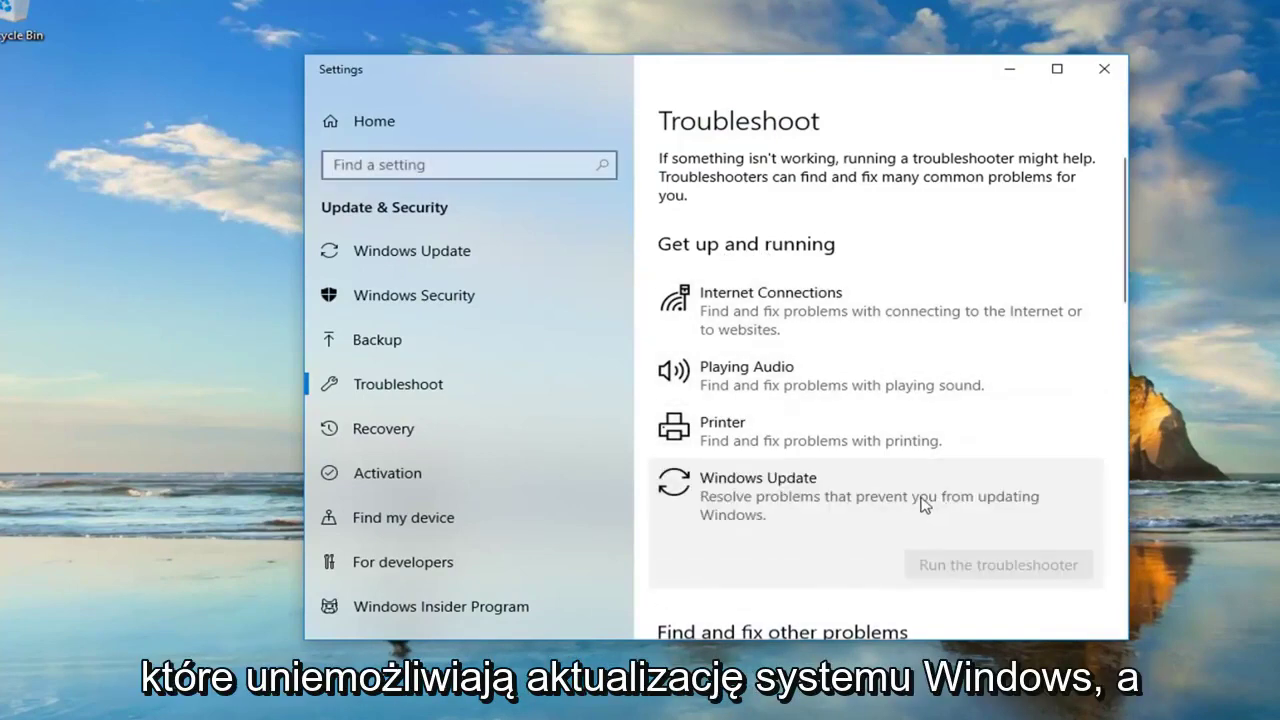
{"action": "left_click", "coordinate": [938, 565]}
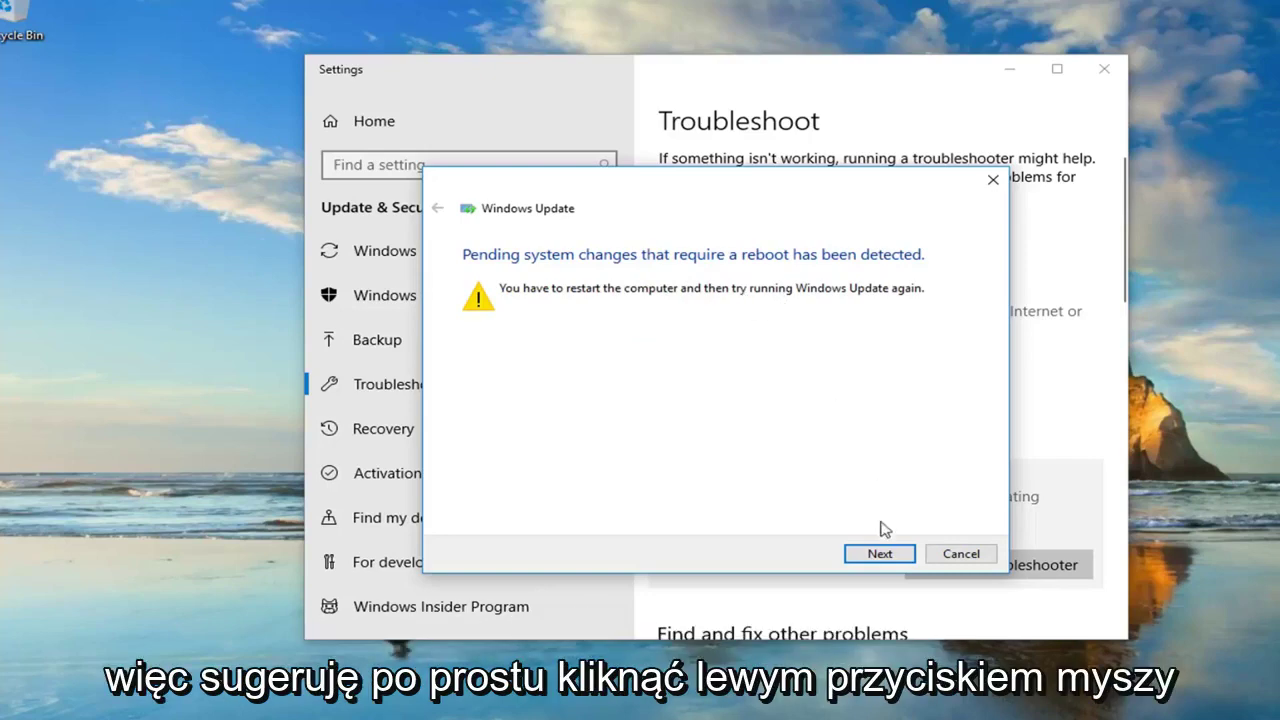
Continue past the pending-reboot warning, close the finished troubleshooter, and close Settings.
{"action": "left_click", "coordinate": [880, 555]}
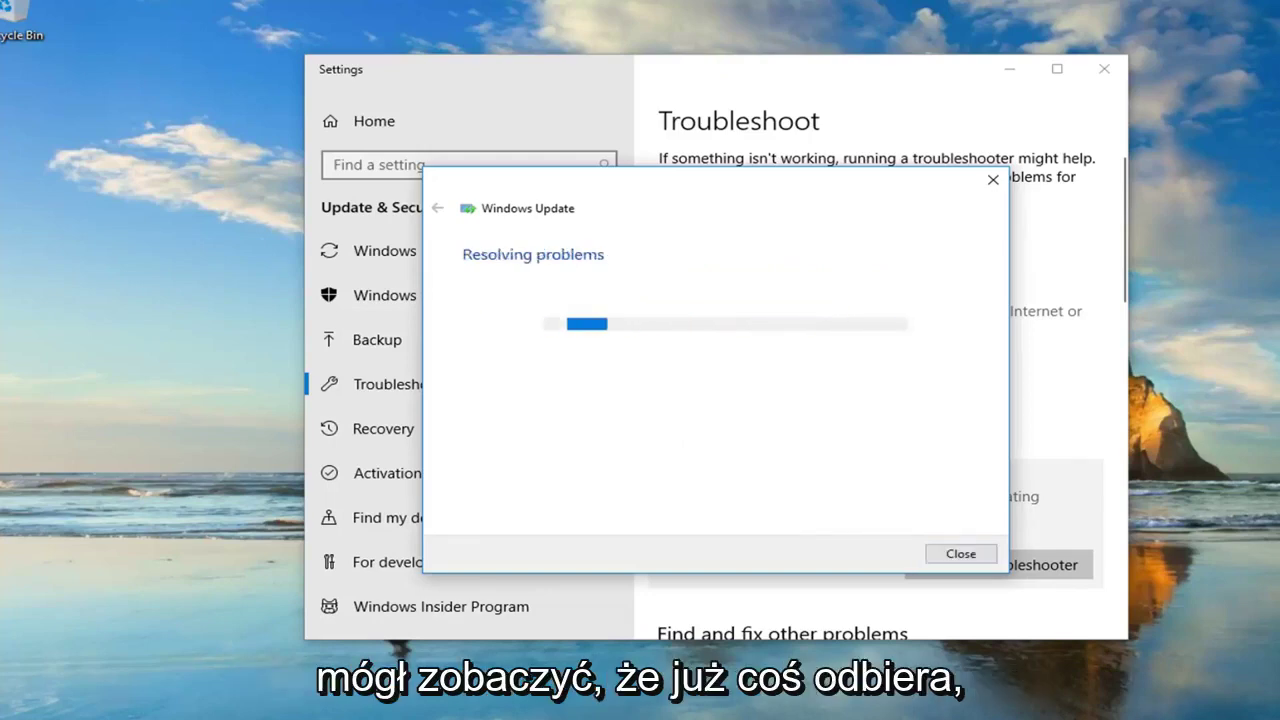
{"action": "left_click", "coordinate": [962, 555]}
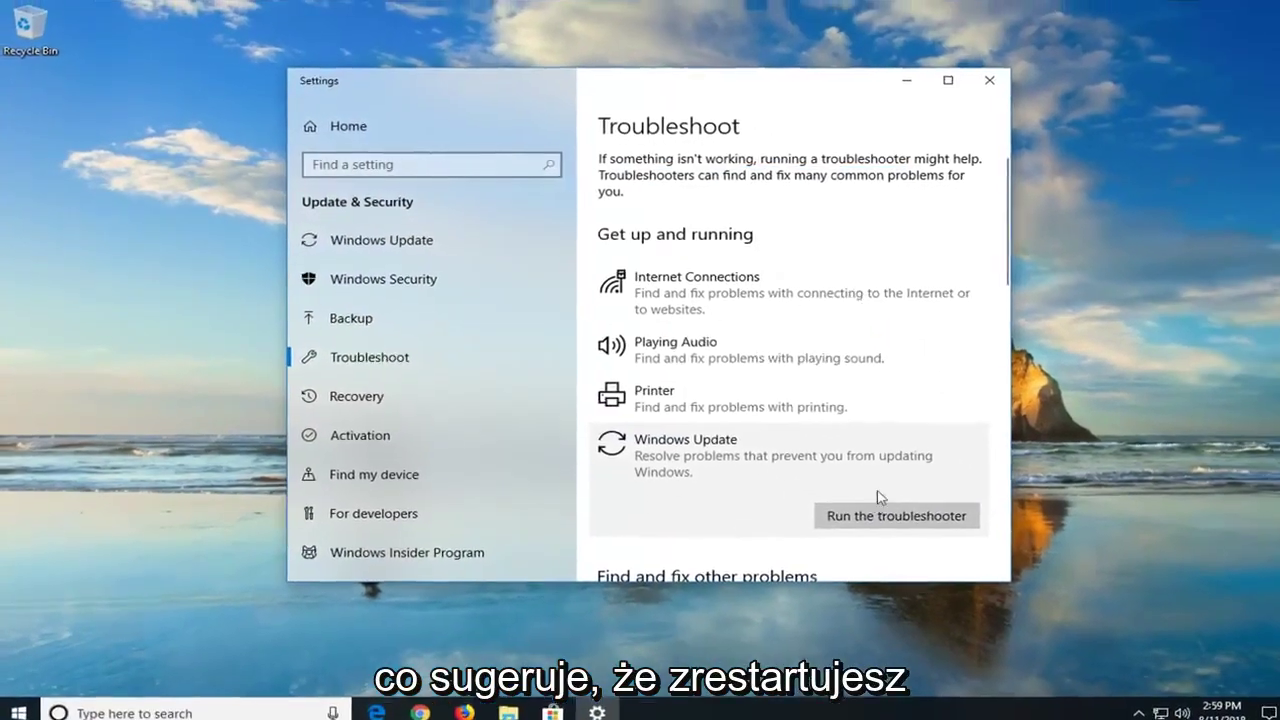
{"action": "left_click", "coordinate": [976, 84]}
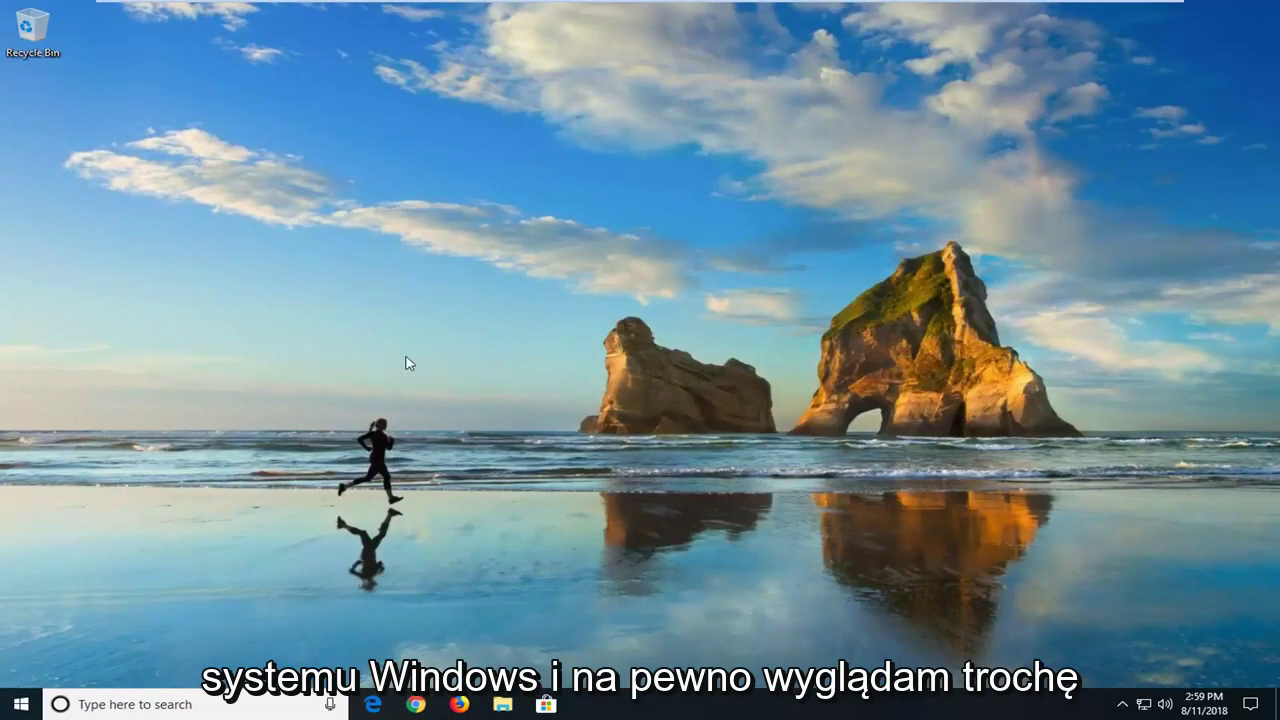
Search the Start menu for 'file explorer', fixing the typo, and launch File Explorer.
{"action": "left_click", "coordinate": [22, 705]}
{"action": "type", "text": "f"}
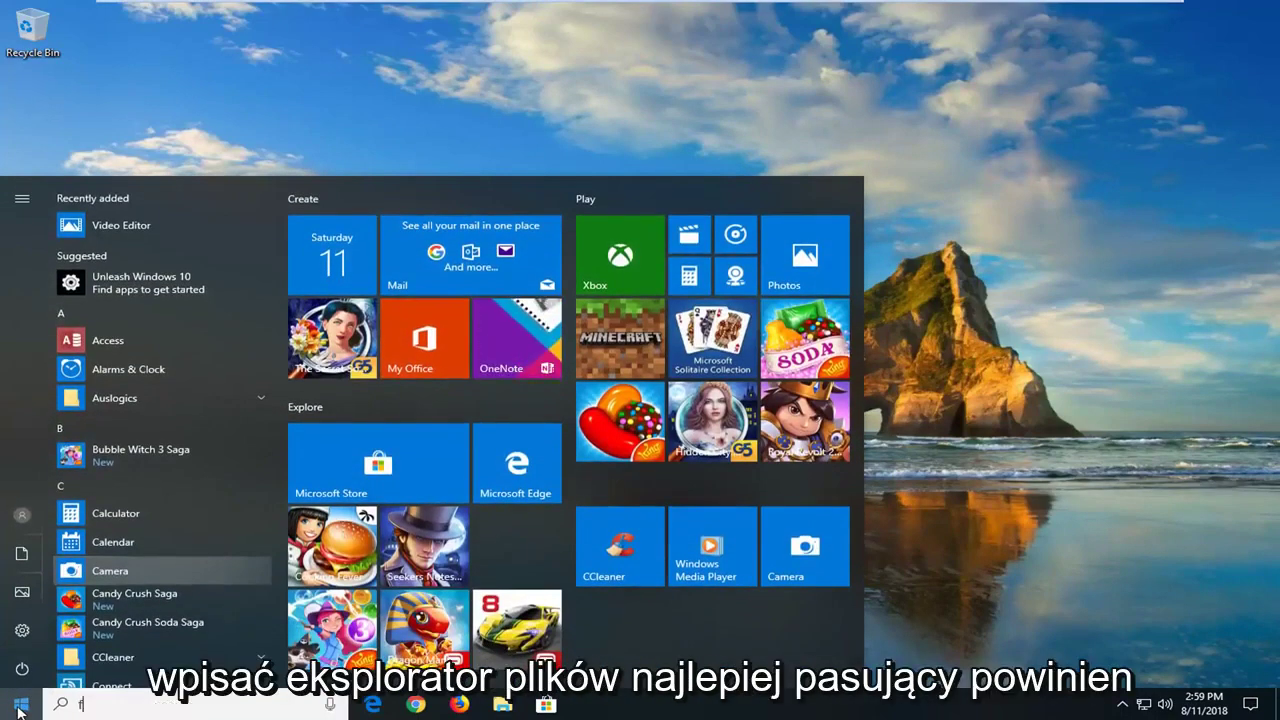
{"action": "type", "text": "ile exporer"}
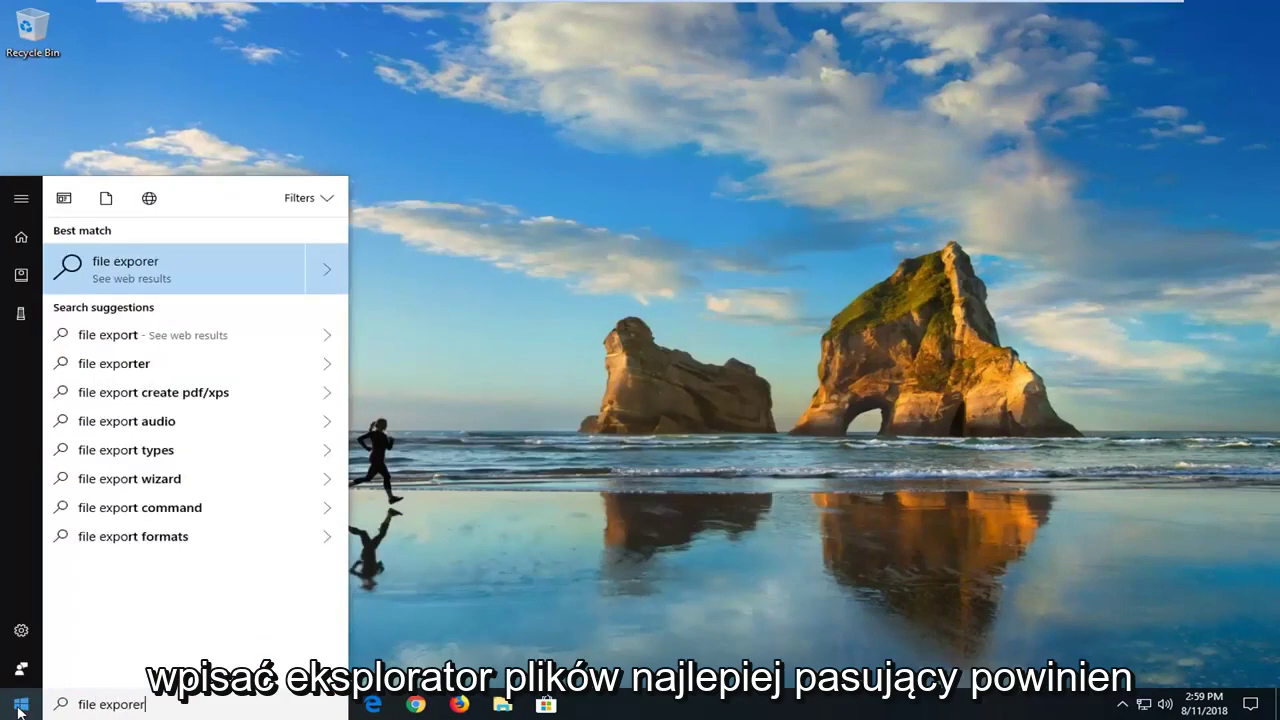
{"action": "key", "text": "BackSpace"}
{"action": "key", "text": "BackSpace"}
{"action": "key", "text": "BackSpace"}
{"action": "key", "text": "BackSpace"}
{"action": "type", "text": "l"}
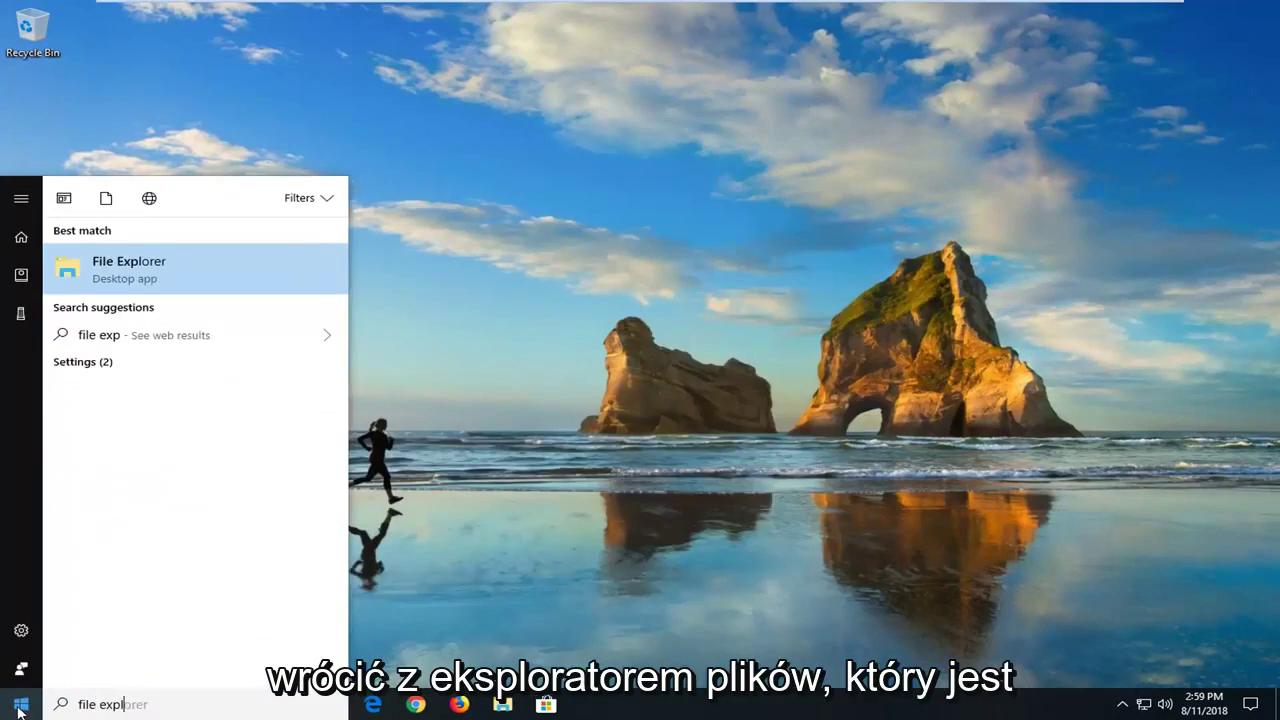
{"action": "type", "text": "orer"}
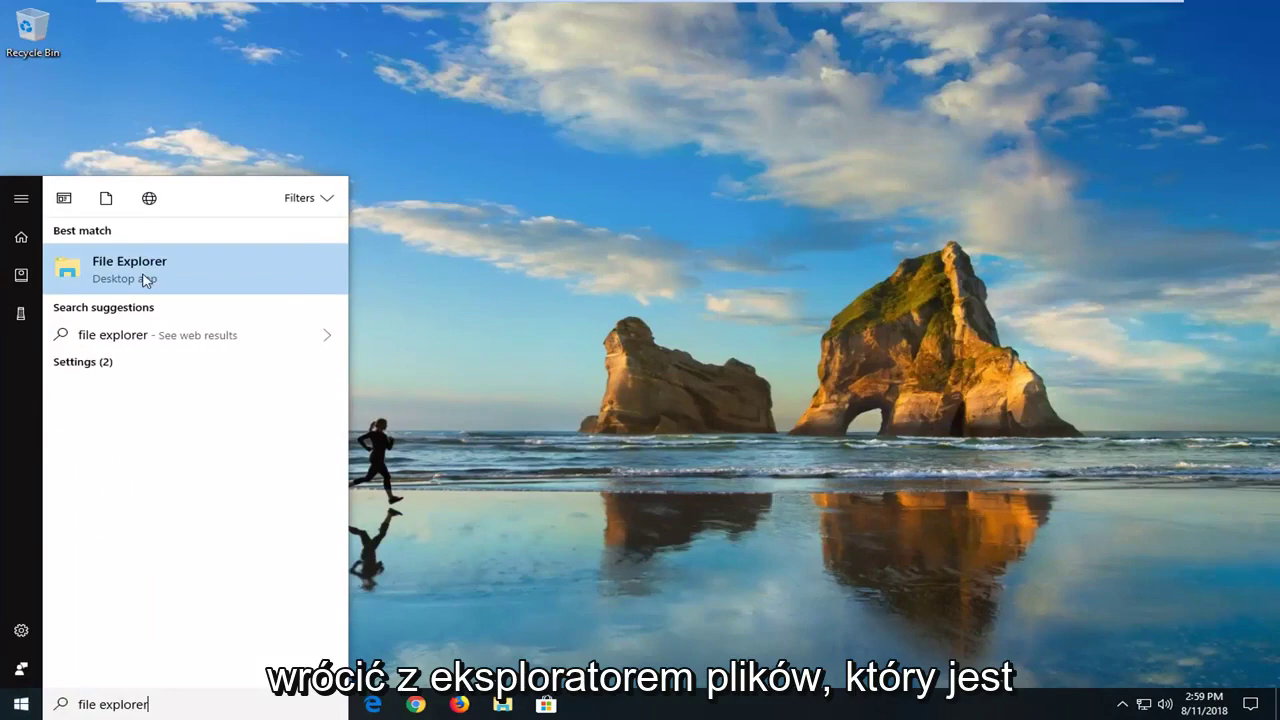
{"action": "left_click", "coordinate": [201, 281]}
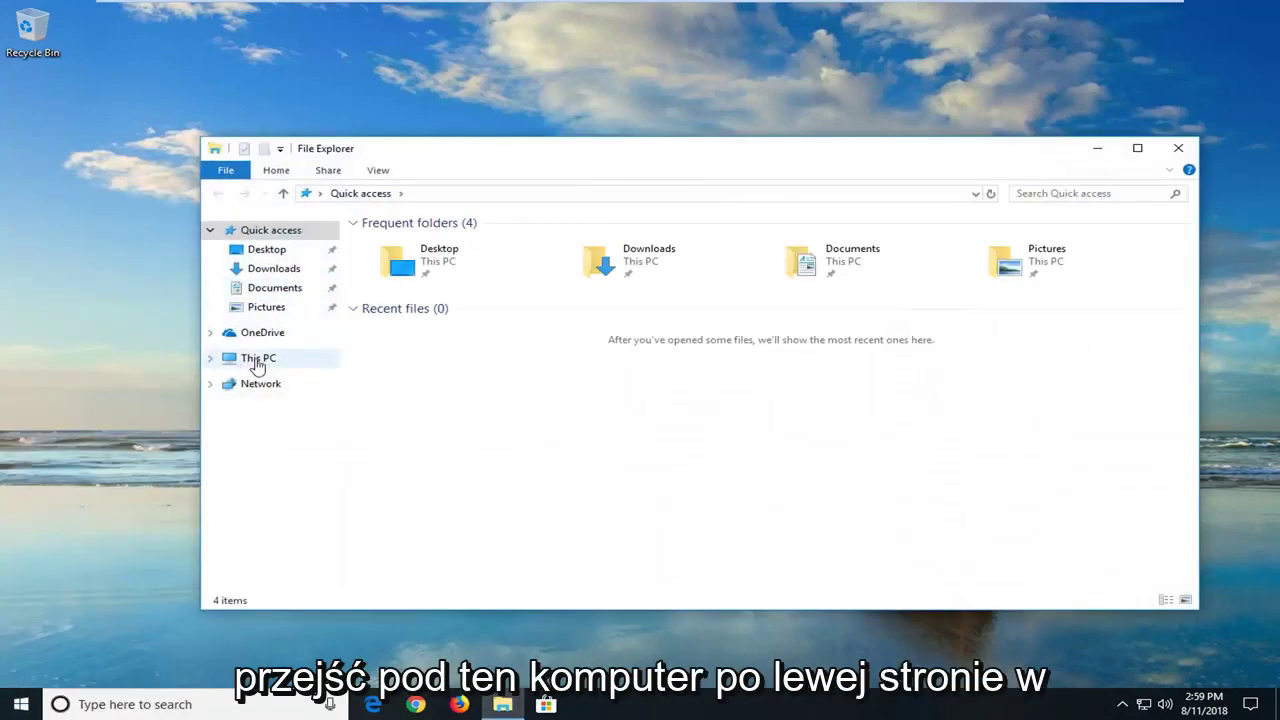
Browse from This PC through Local Disk (C:) and Windows into SoftwareDistribution.
{"action": "left_click", "coordinate": [255, 358]}
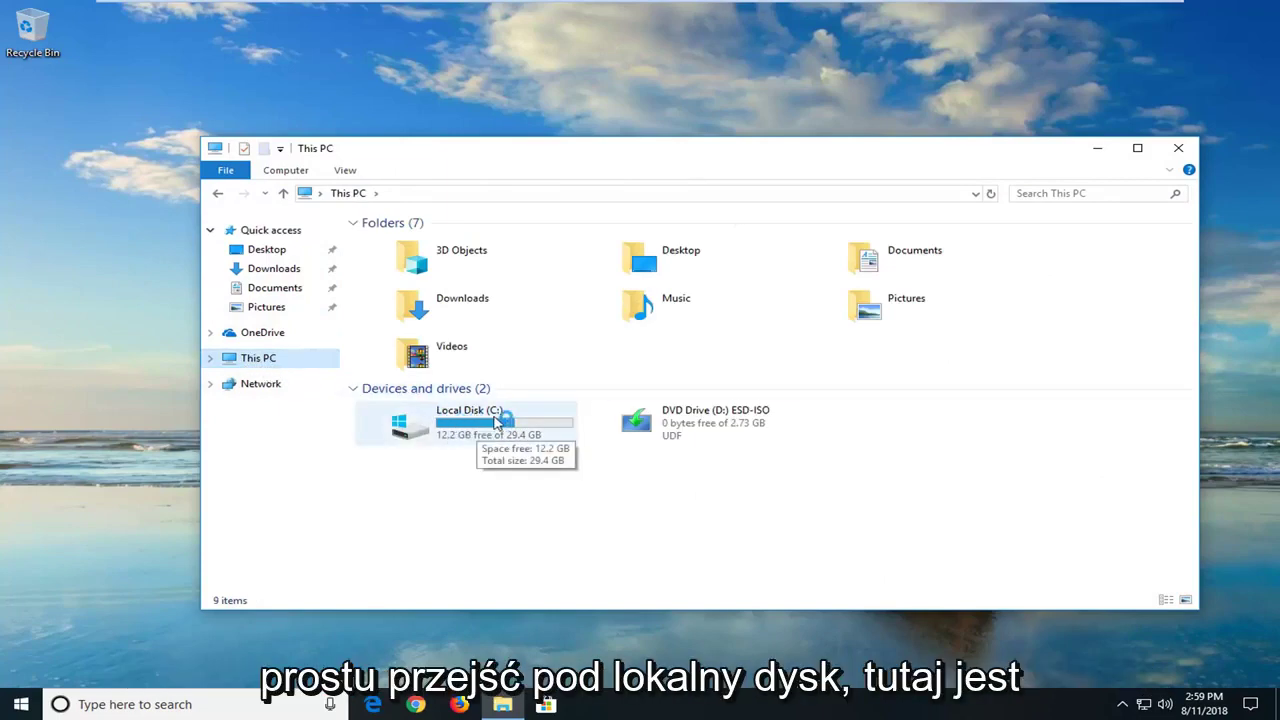
{"action": "mouse_move", "coordinate": [497, 428]}
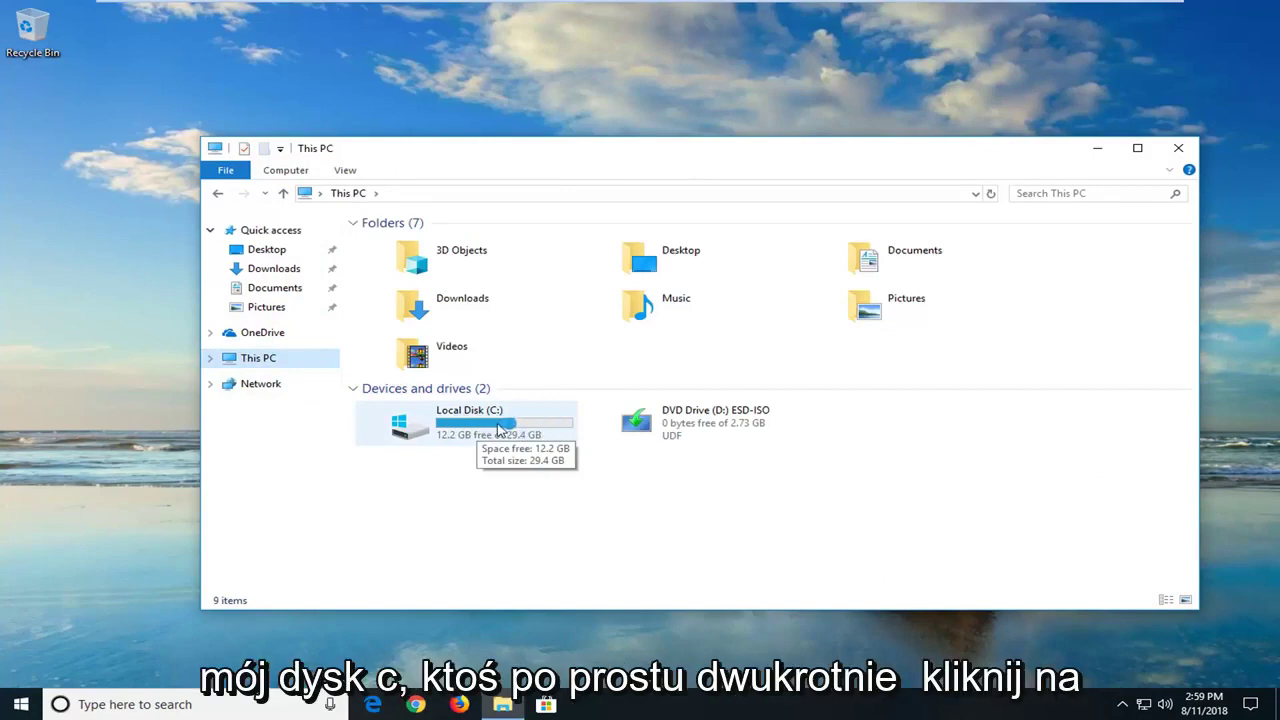
{"action": "left_click", "coordinate": [500, 432]}
{"action": "double_click", "coordinate": [500, 432]}
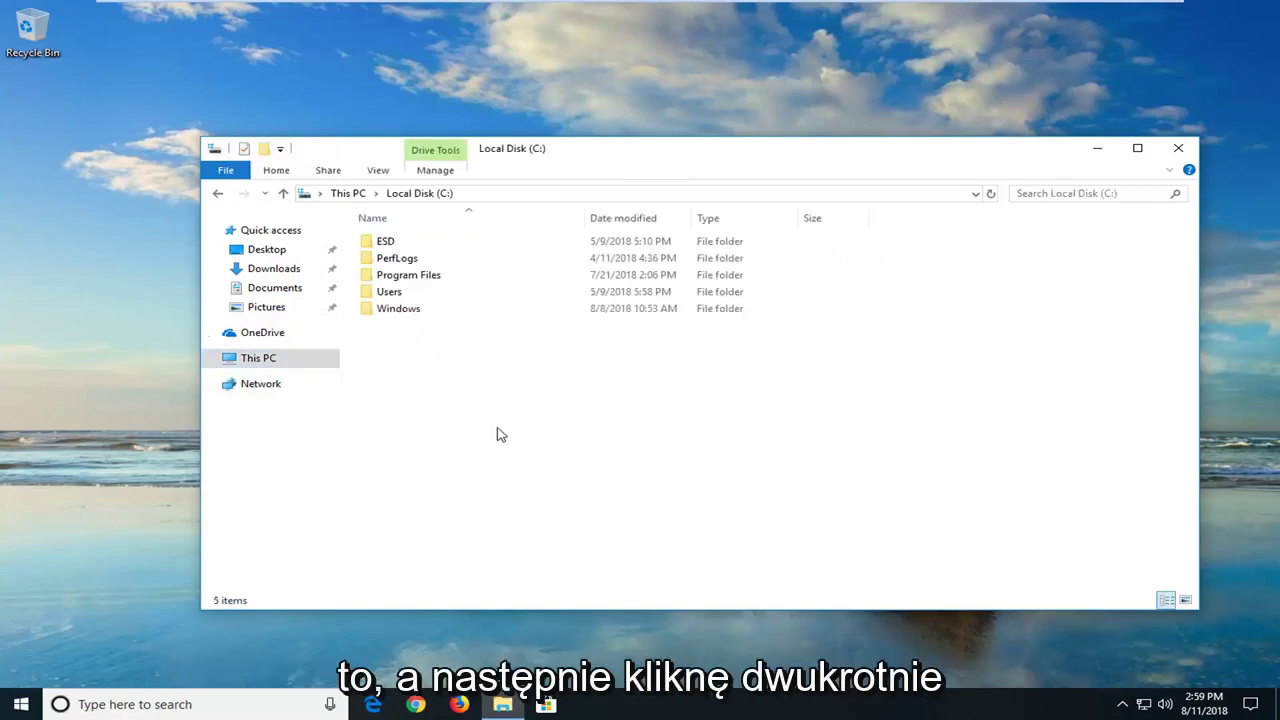
{"action": "double_click", "coordinate": [400, 310]}
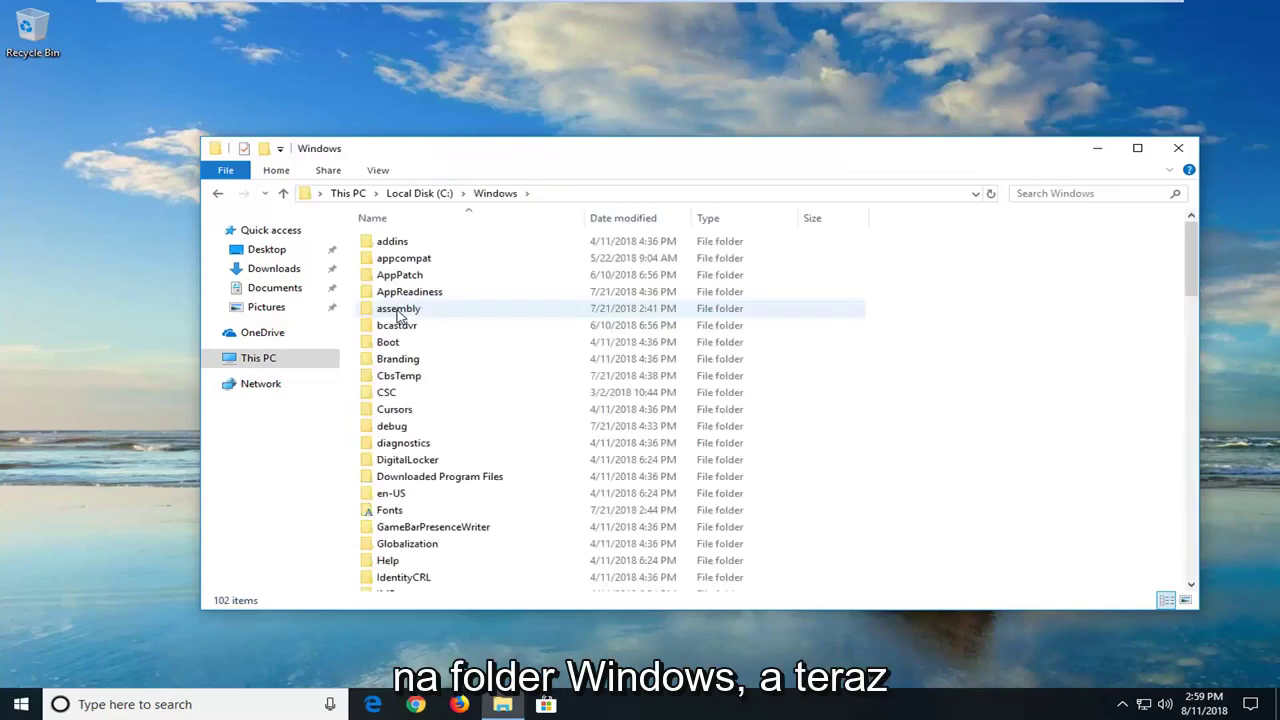
{"action": "scroll", "coordinate": [405, 325], "scroll_direction": "down", "scroll_amount": 3}
{"action": "scroll", "coordinate": [415, 332], "scroll_direction": "down", "scroll_amount": 4}
{"action": "scroll", "coordinate": [412, 331], "scroll_direction": "down", "scroll_amount": 7}
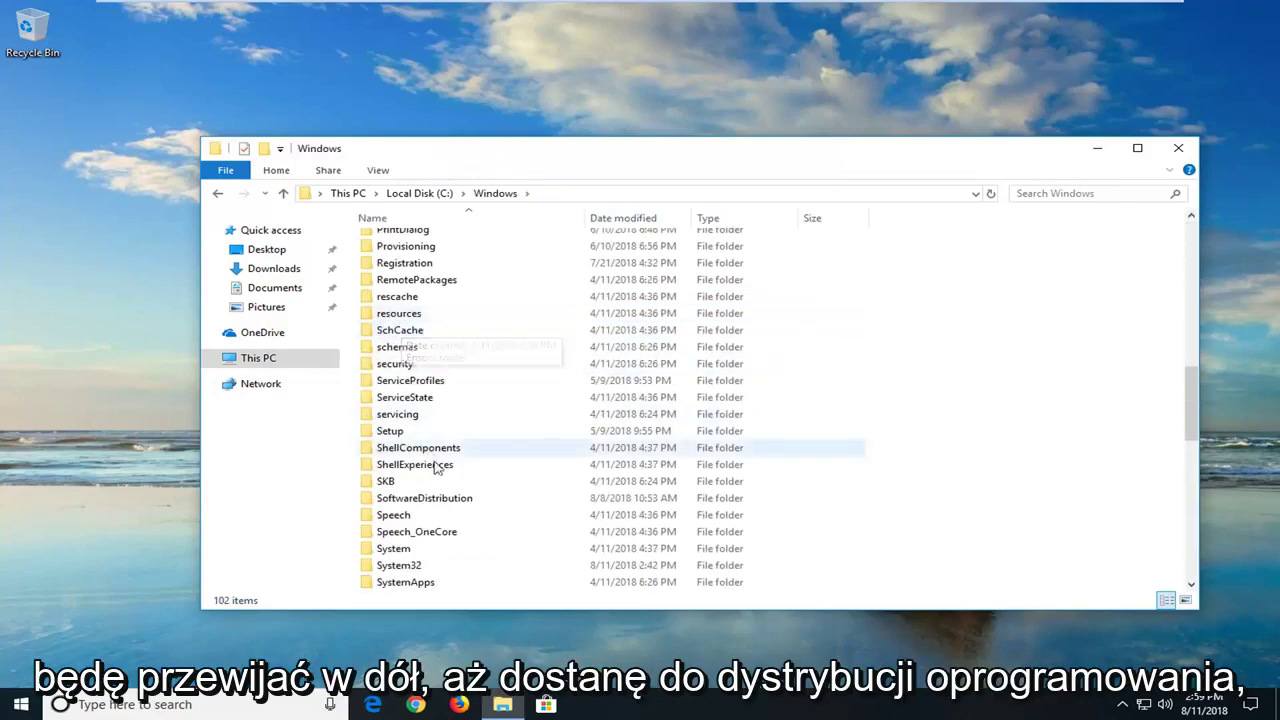
{"action": "double_click", "coordinate": [433, 498]}
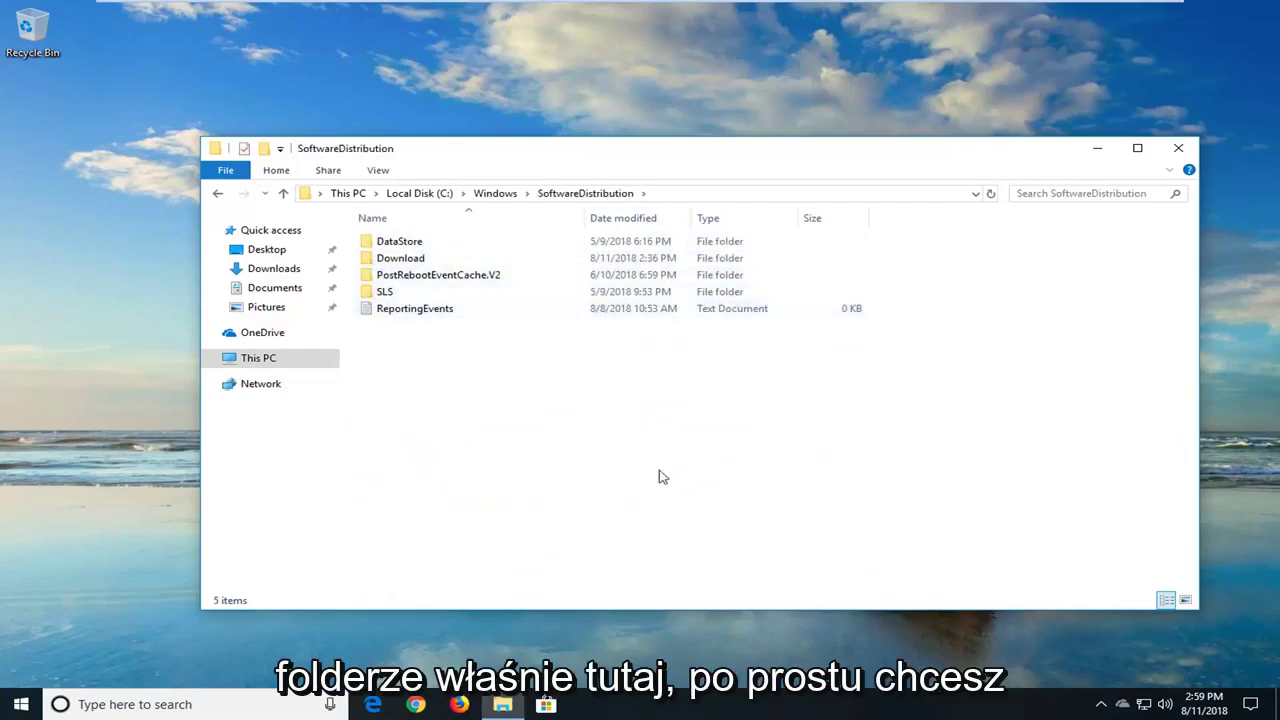
Delete all five SoftwareDistribution items, skipping the in-use ReportingEvents and DataStore.
{"action": "left_click_drag", "start_coordinate": [659, 477], "coordinate": [466, 216]}
{"action": "right_click", "coordinate": [463, 262]}
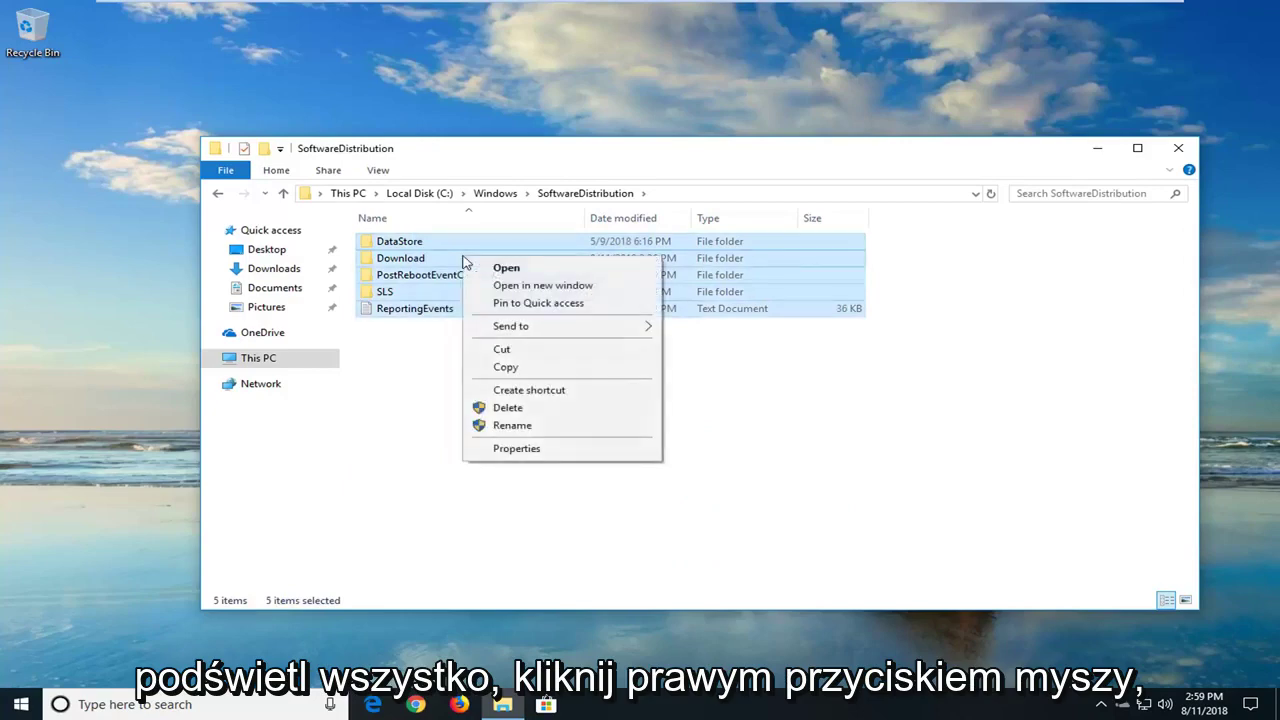
{"action": "left_click", "coordinate": [512, 406]}
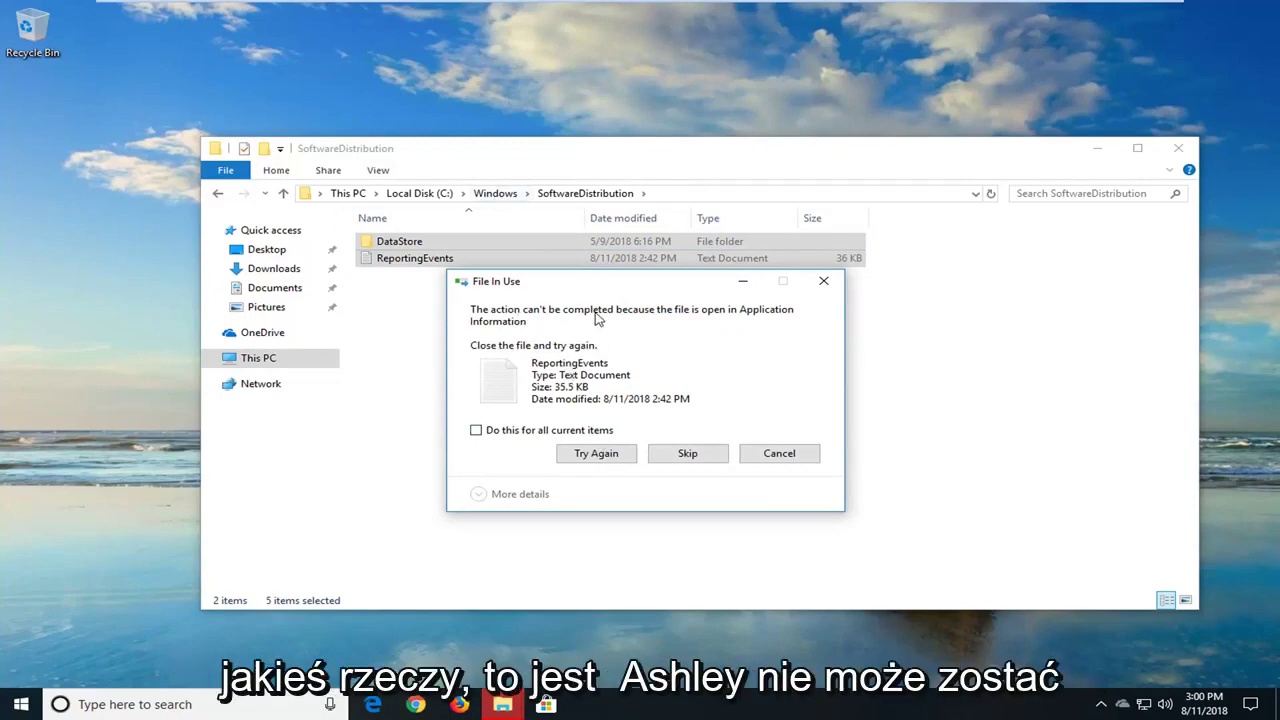
{"action": "left_click", "coordinate": [688, 456]}
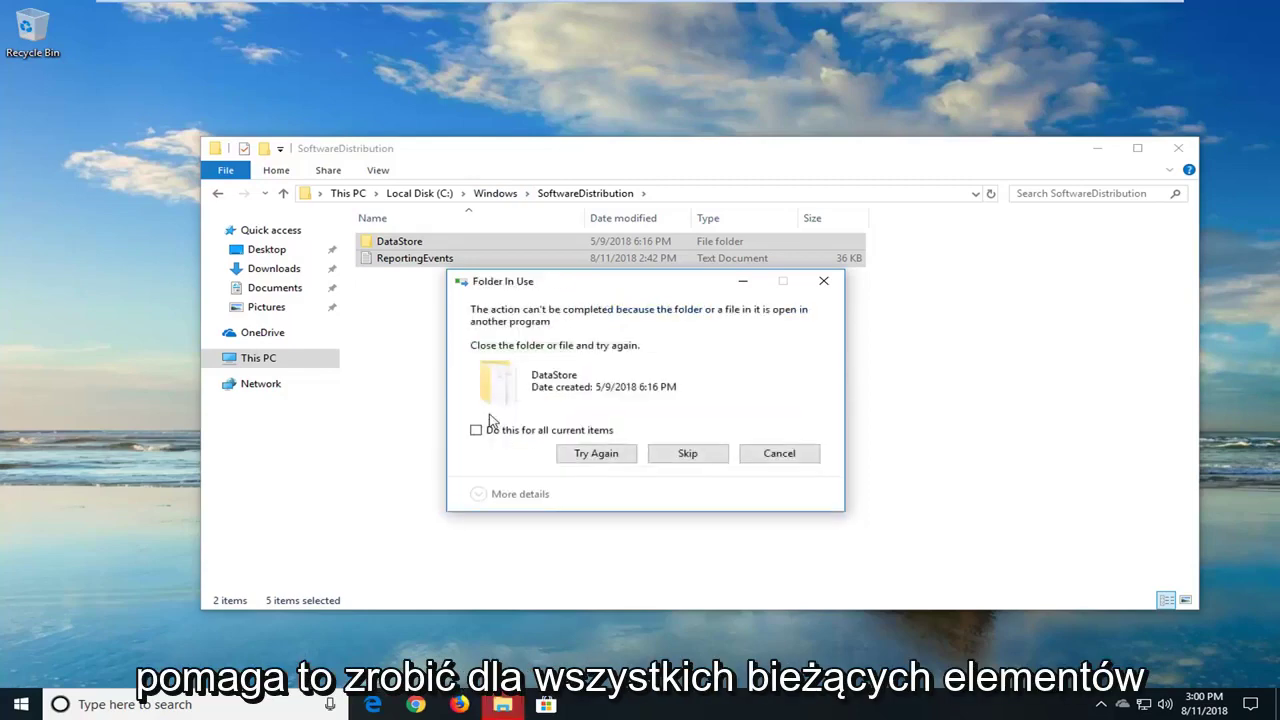
{"action": "left_click", "coordinate": [497, 429]}
{"action": "left_click", "coordinate": [703, 456]}
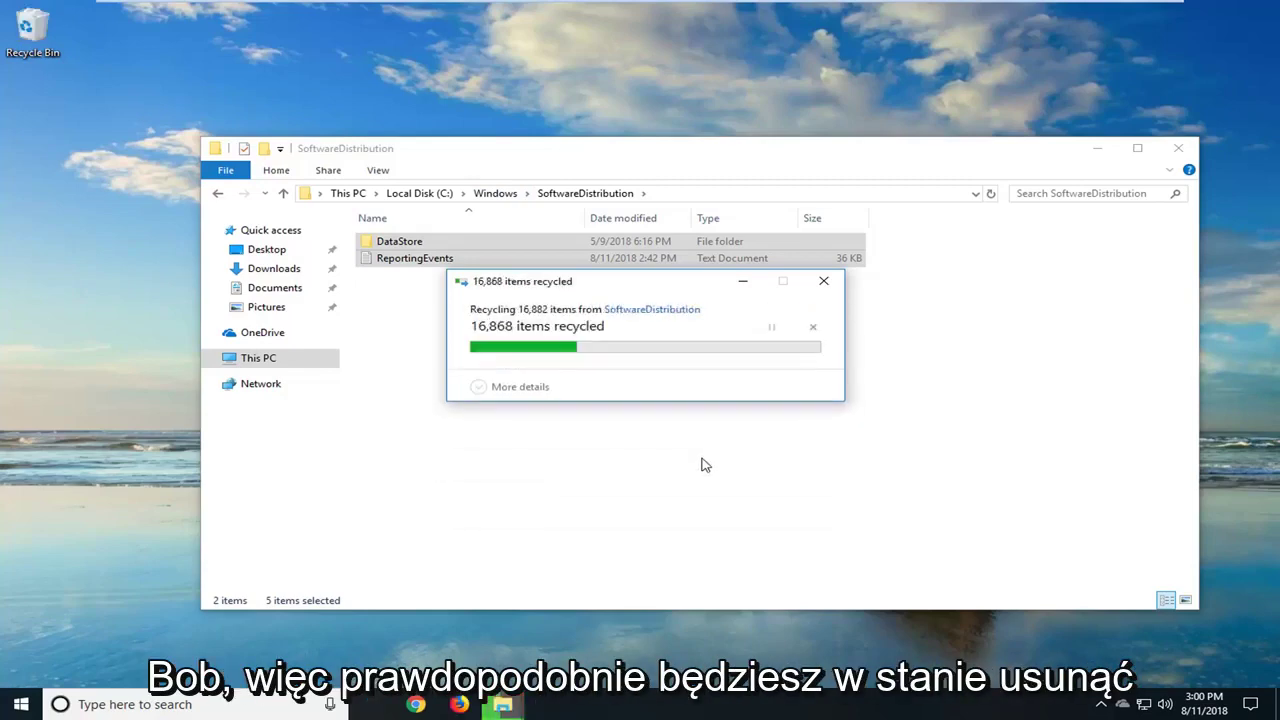
Check inside the remaining DataStore folder, go back, and close File Explorer.
{"action": "double_click", "coordinate": [410, 243]}
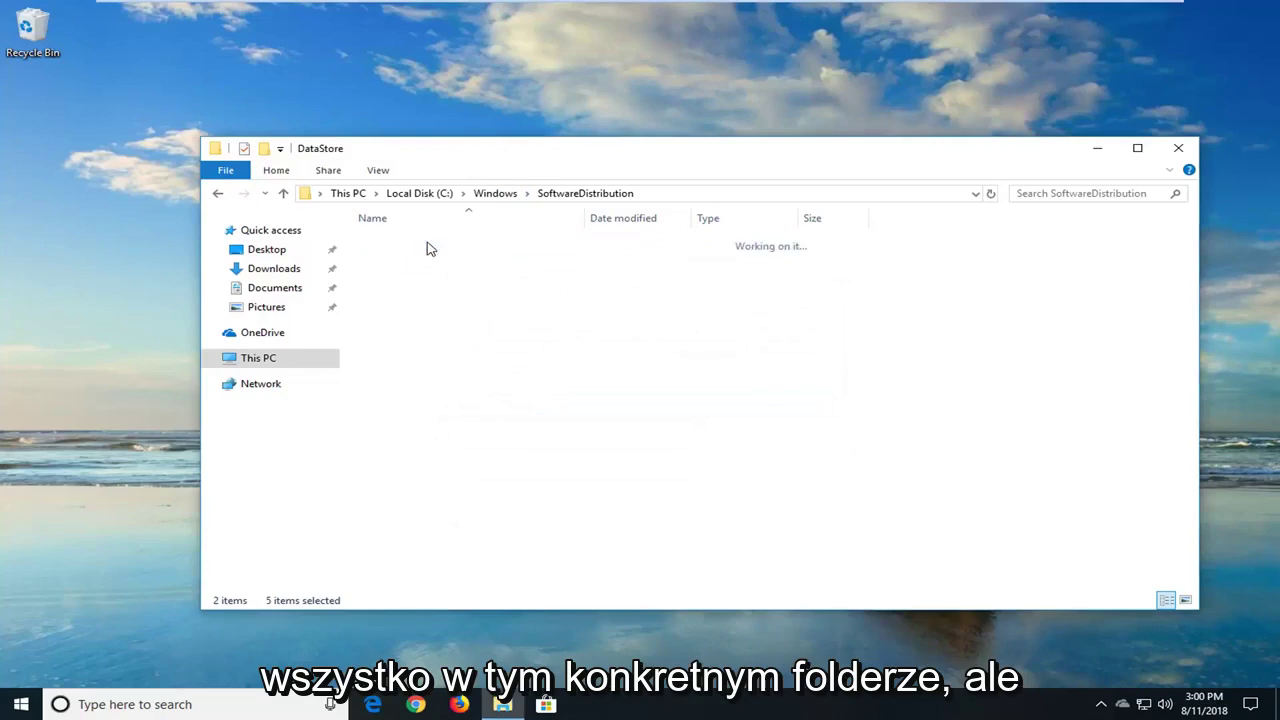
{"action": "left_click", "coordinate": [218, 193]}
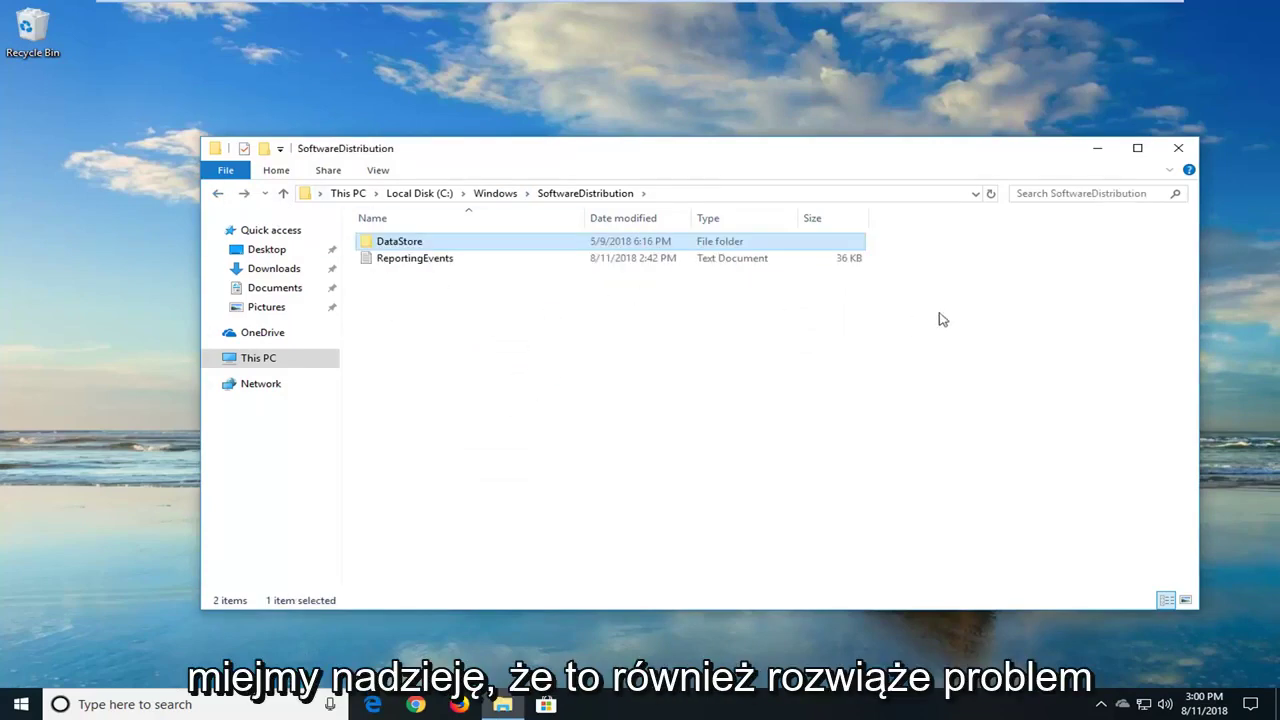
{"action": "left_click", "coordinate": [1178, 148]}
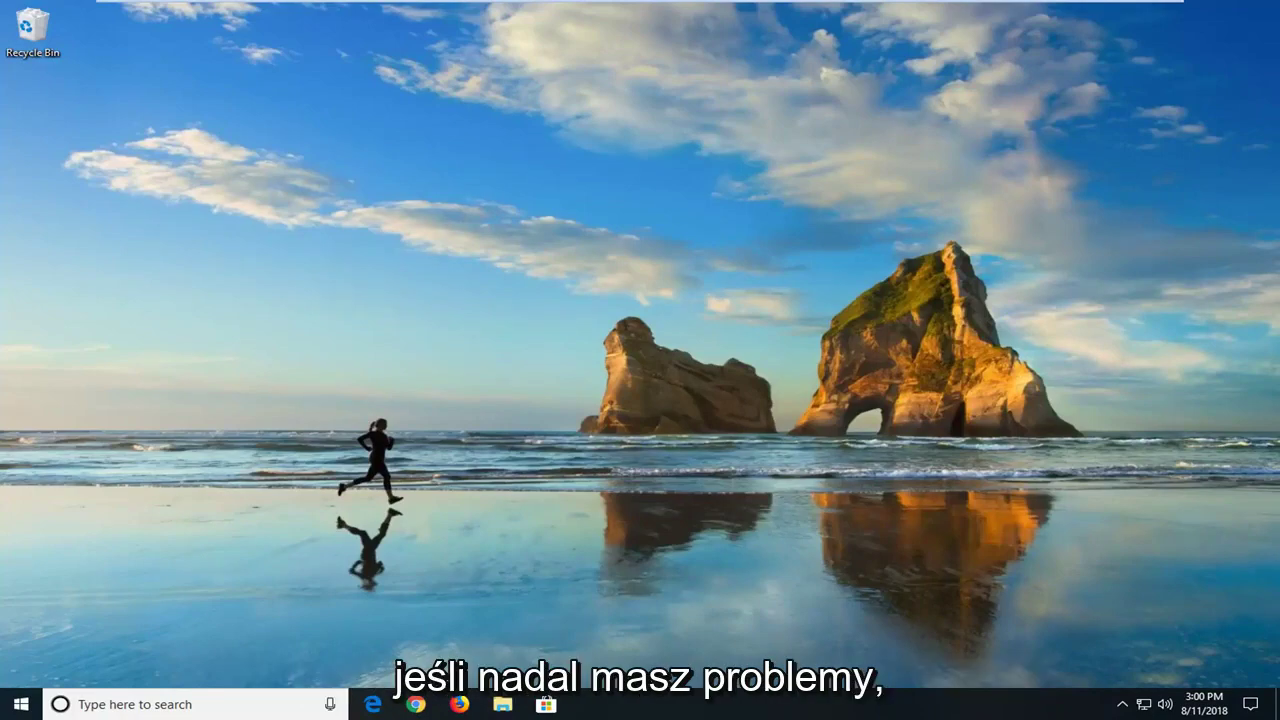
Search the Start menu for 'services' and launch the Services desktop app.
{"action": "left_click", "coordinate": [20, 704]}
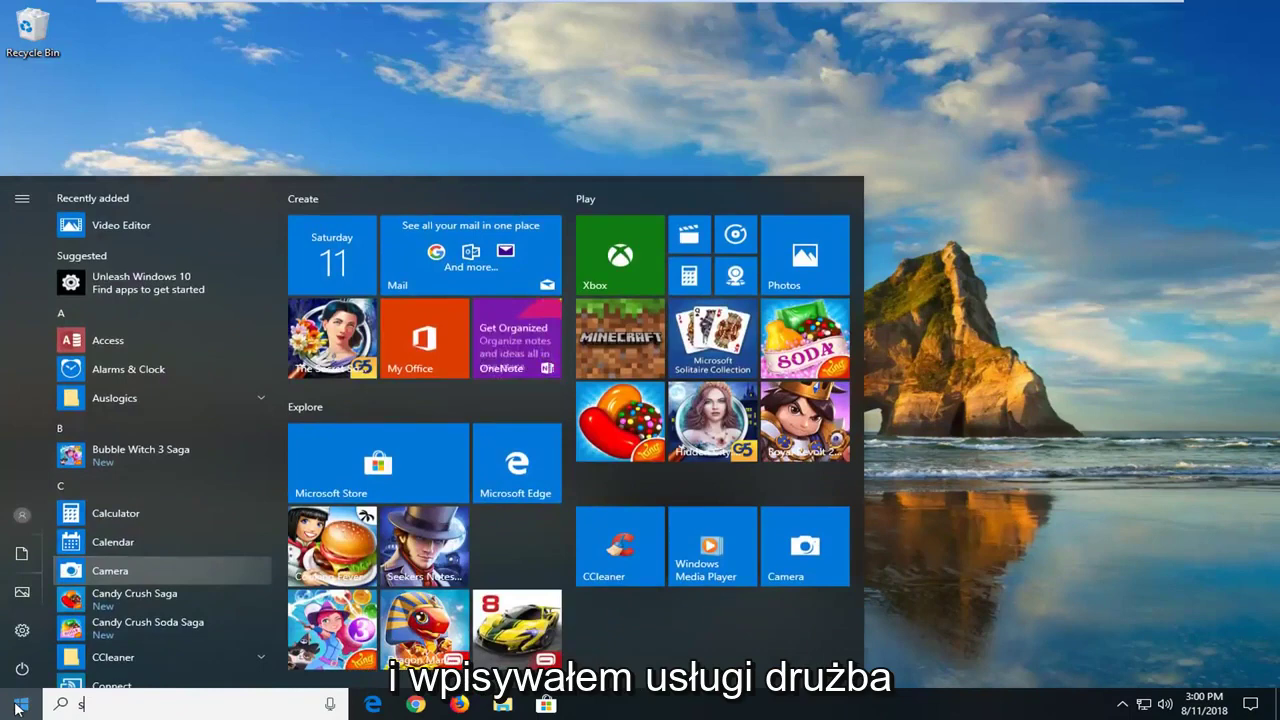
{"action": "type", "text": "services"}
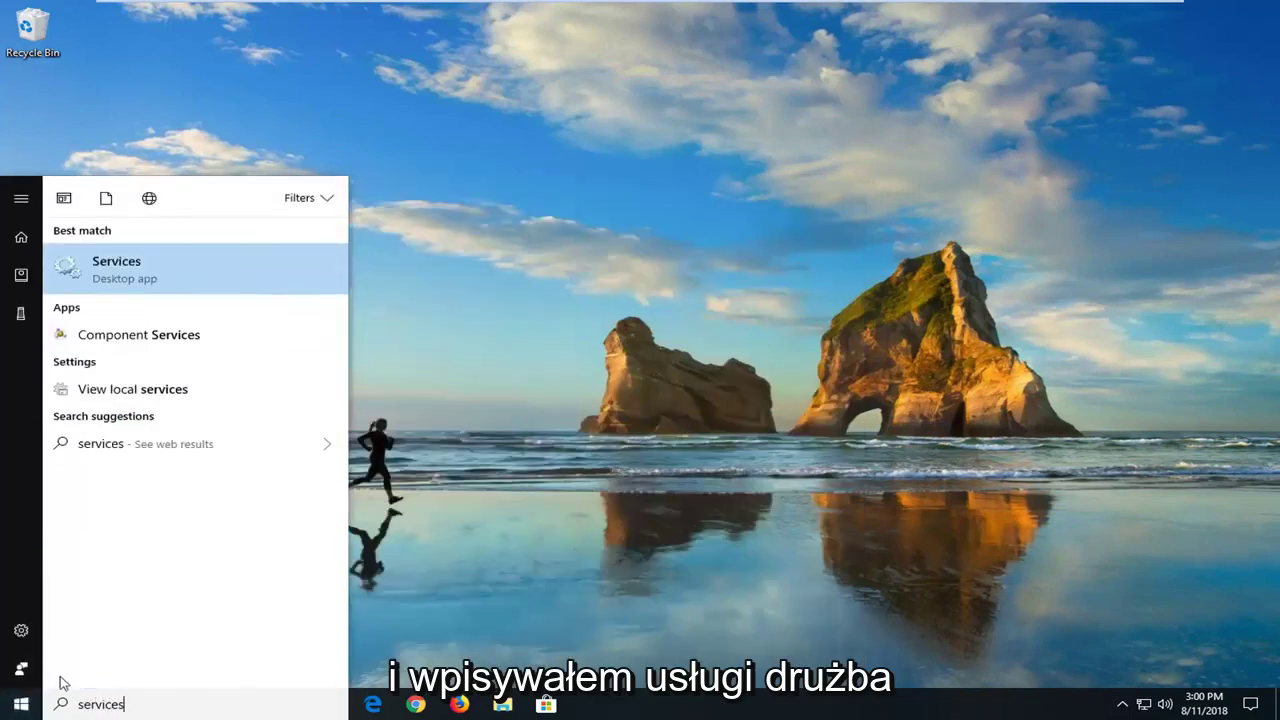
{"action": "left_click", "coordinate": [139, 274]}
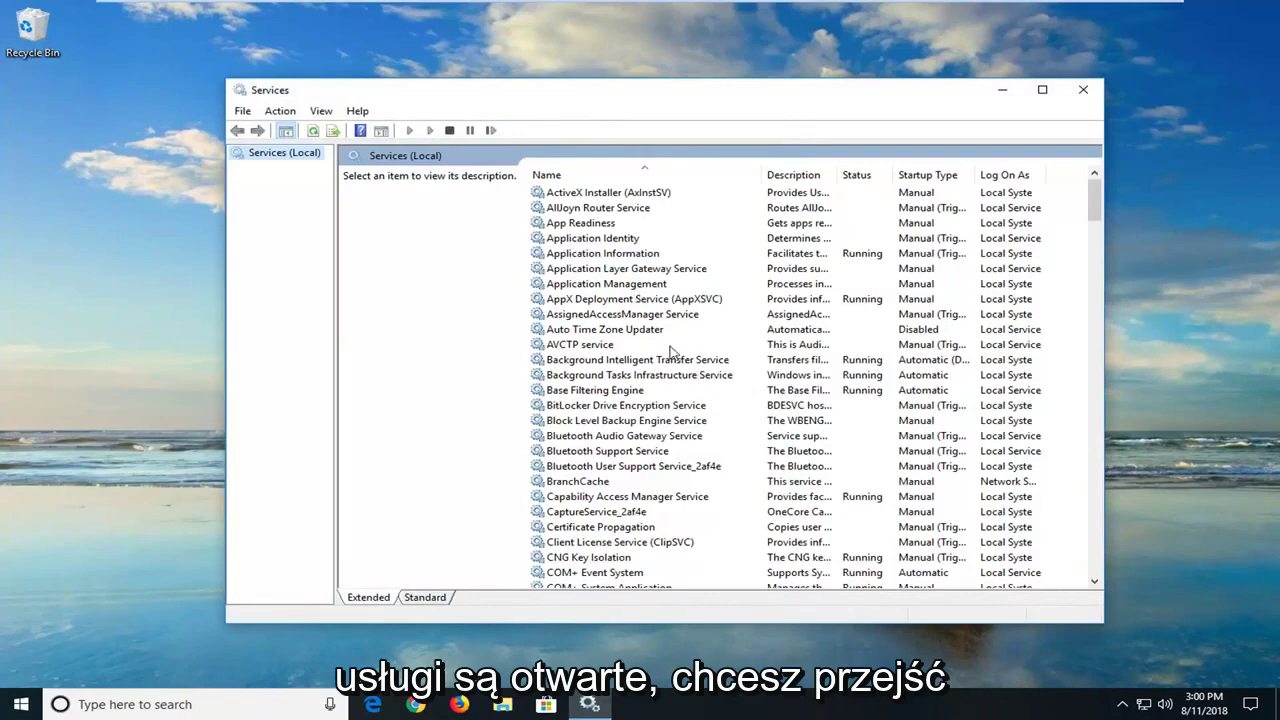
Keep Background Intelligent Transfer Service at Automatic (Delayed Start) and confirm with OK.
{"action": "double_click", "coordinate": [596, 361]}
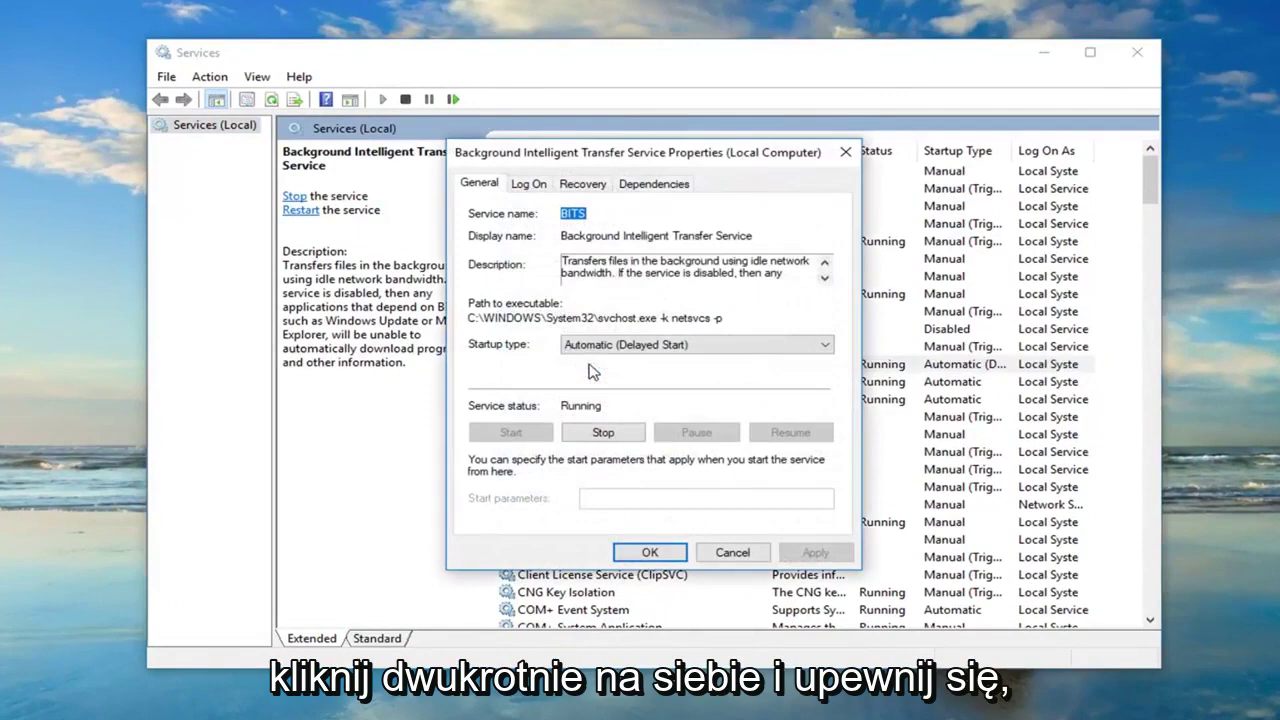
{"action": "left_click", "coordinate": [625, 349]}
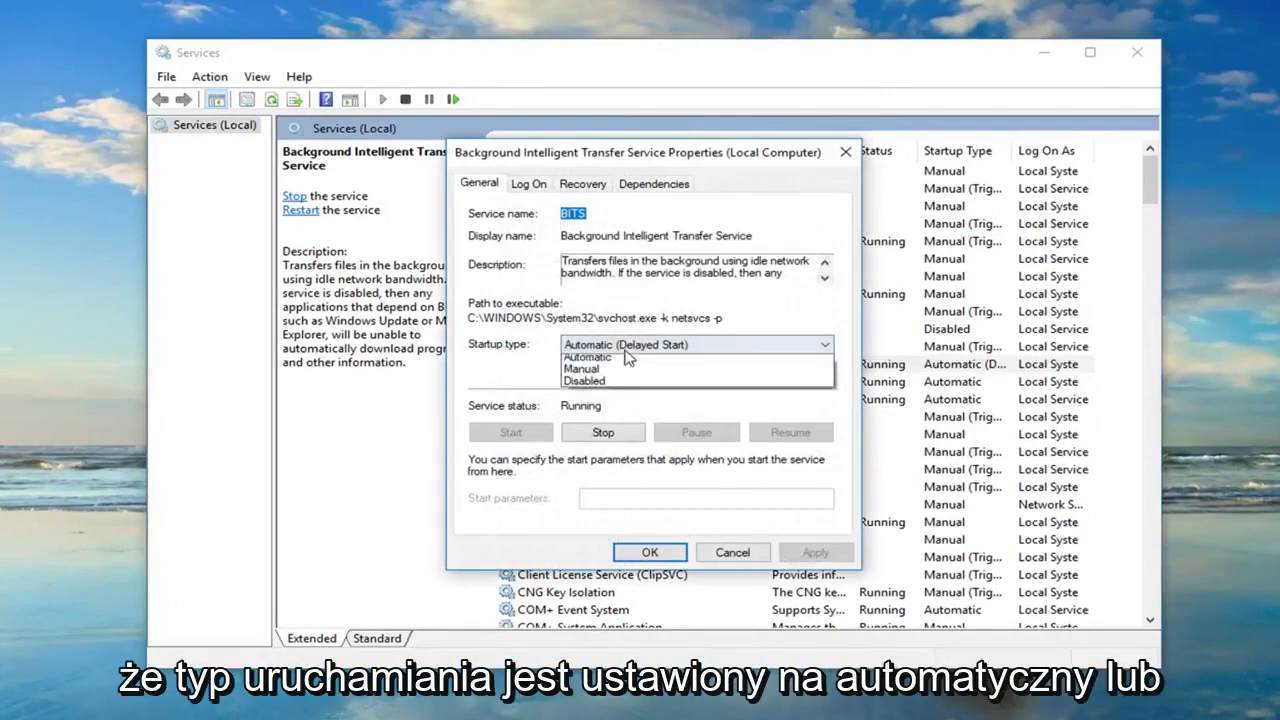
{"action": "left_click", "coordinate": [594, 355]}
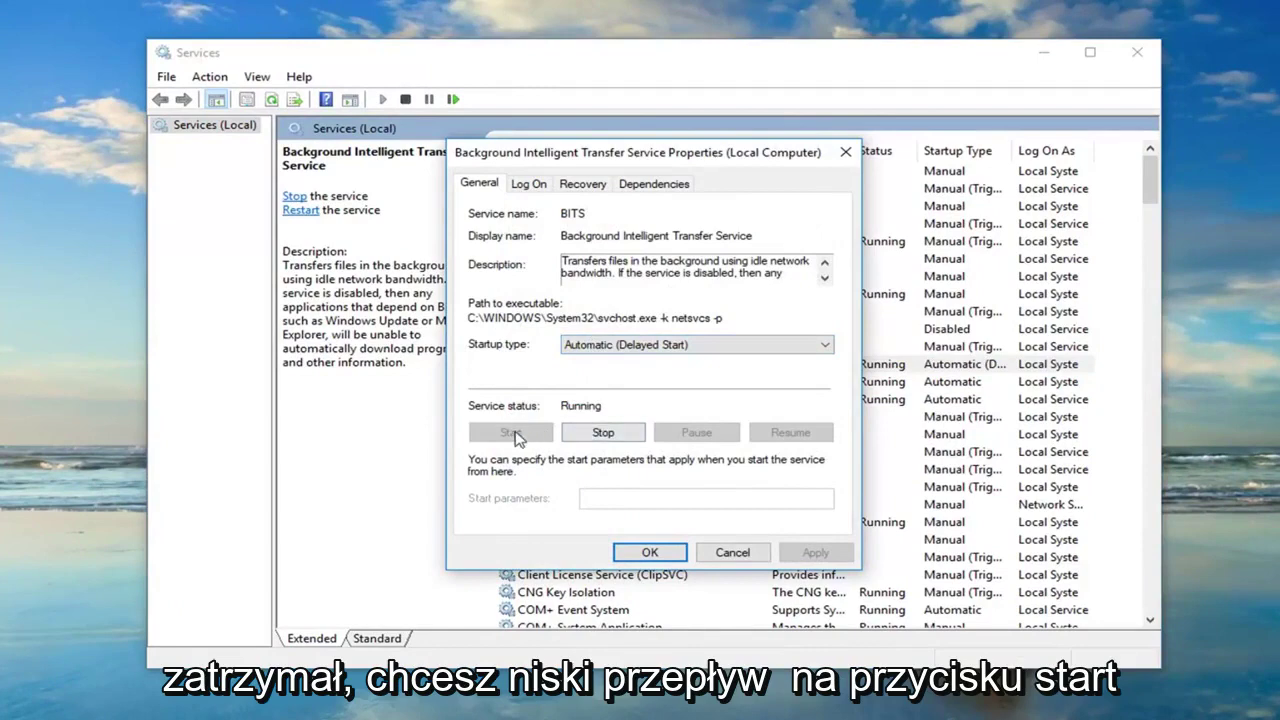
{"action": "left_click", "coordinate": [650, 552]}
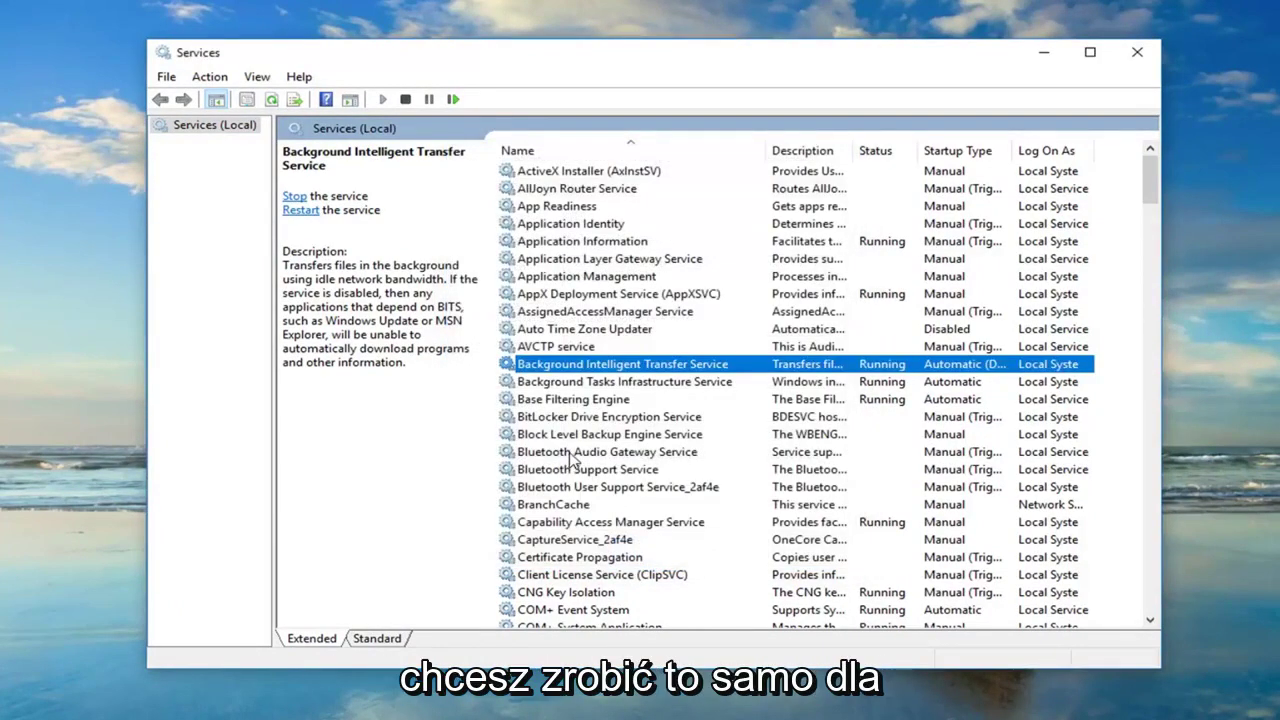
Confirm Cryptographic Services is Automatic and running, closing its properties unchanged.
{"action": "left_click", "coordinate": [571, 523]}
{"action": "scroll", "coordinate": [567, 543], "scroll_direction": "down", "scroll_amount": 2}
{"action": "scroll", "coordinate": [567, 543], "scroll_direction": "down", "scroll_amount": 2}
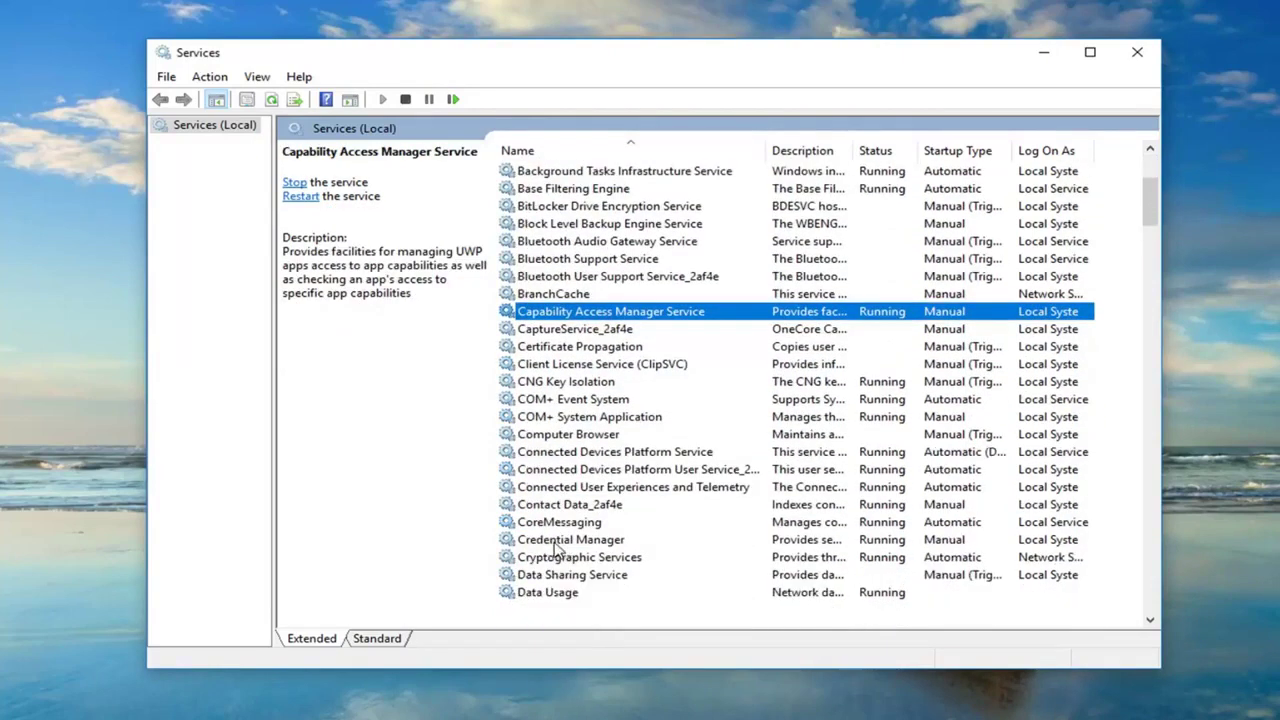
{"action": "left_click", "coordinate": [535, 559]}
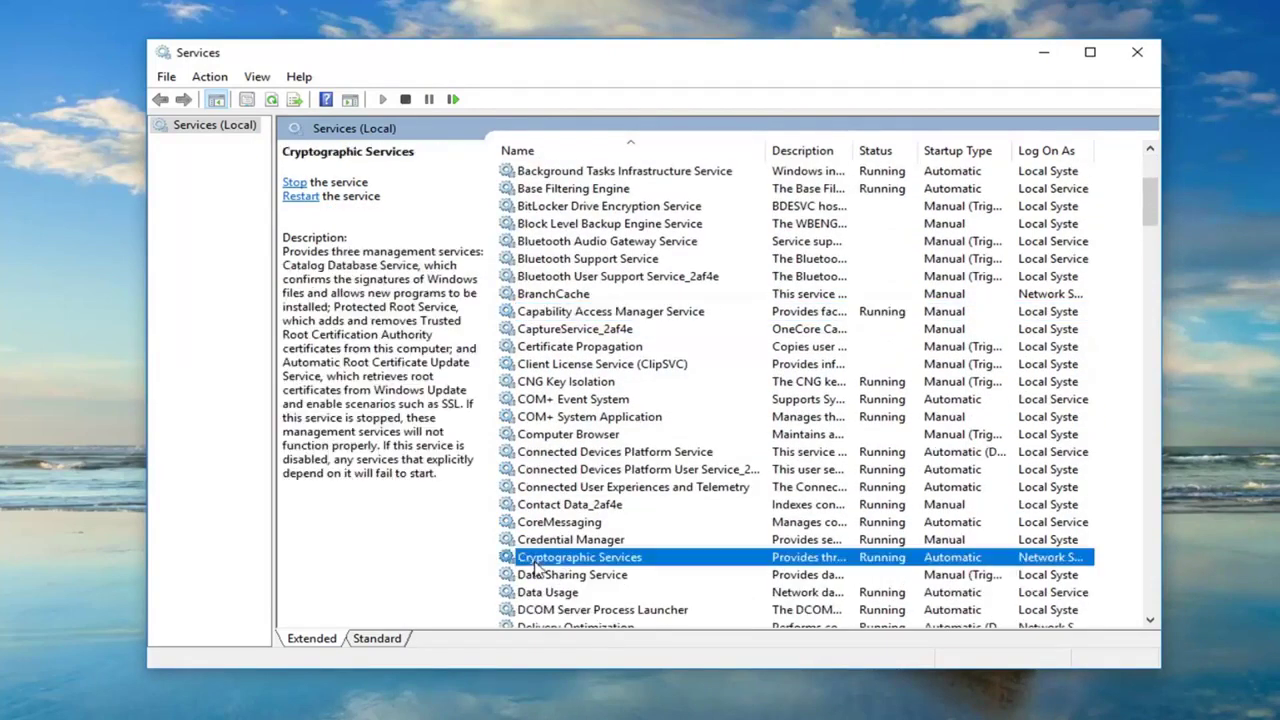
{"action": "double_click", "coordinate": [613, 560]}
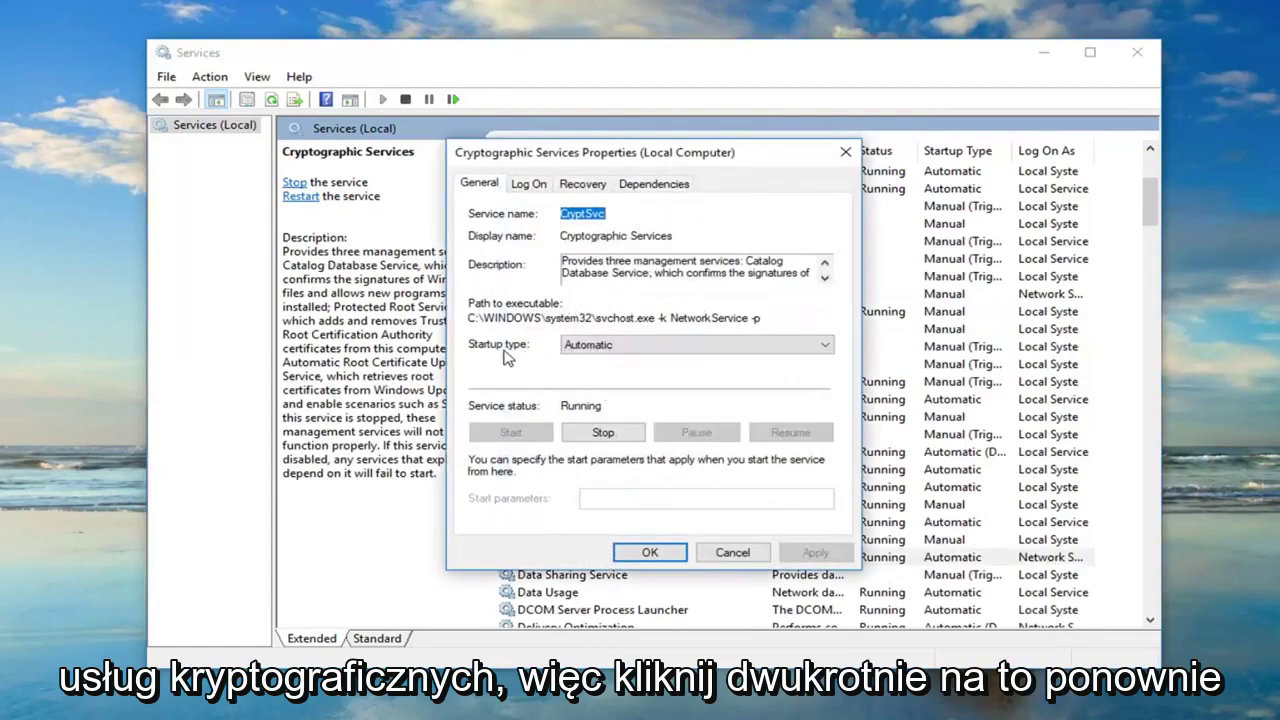
{"action": "left_click", "coordinate": [730, 553]}
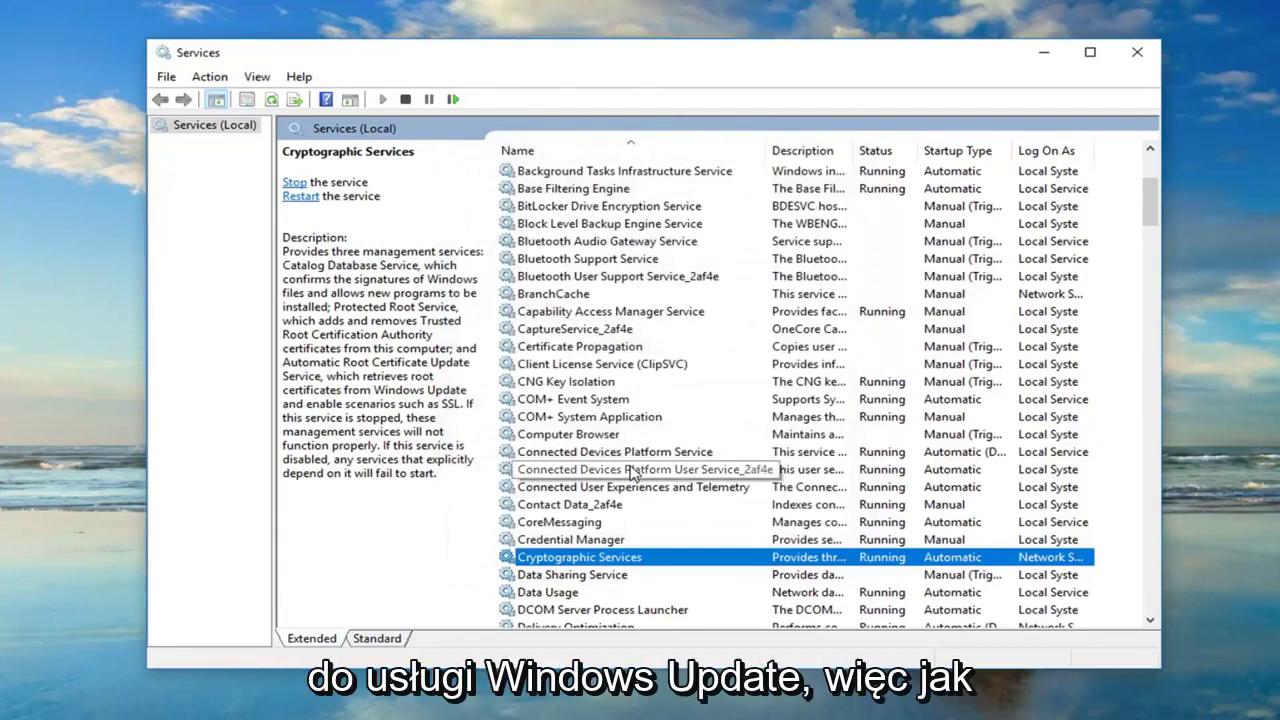
Scroll down the services list and open the Windows Update properties.
{"action": "scroll", "coordinate": [630, 470], "scroll_direction": "down", "scroll_amount": 9}
{"action": "scroll", "coordinate": [625, 465], "scroll_direction": "down", "scroll_amount": 10}
{"action": "scroll", "coordinate": [616, 462], "scroll_direction": "down", "scroll_amount": 20}
{"action": "scroll", "coordinate": [616, 462], "scroll_direction": "down", "scroll_amount": 10}
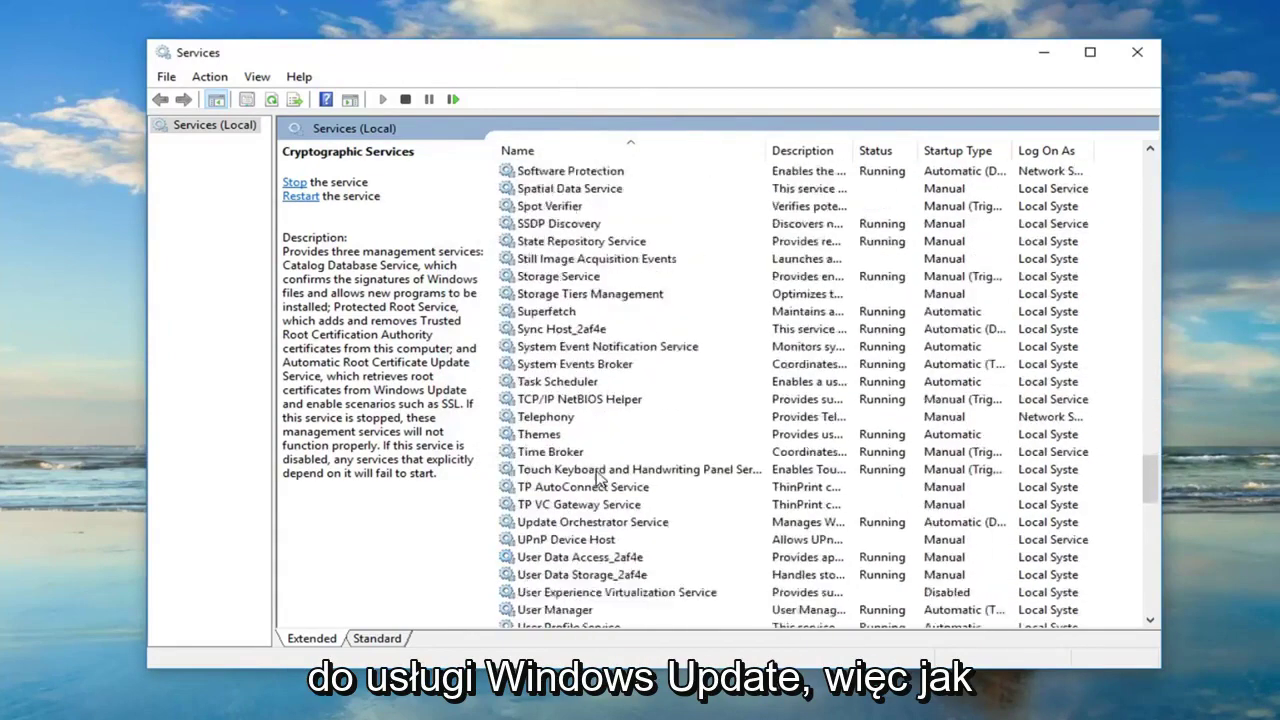
{"action": "scroll", "coordinate": [605, 475], "scroll_direction": "down", "scroll_amount": 5}
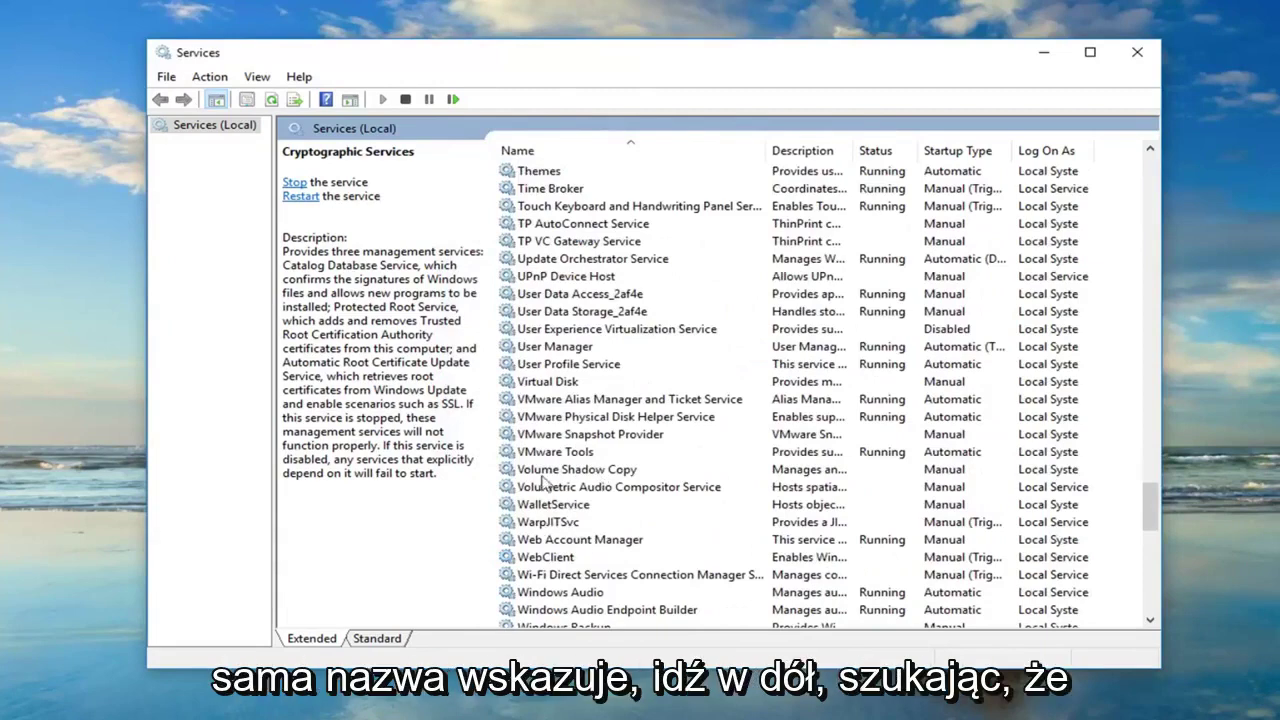
{"action": "scroll", "coordinate": [553, 434], "scroll_direction": "down", "scroll_amount": 1}
{"action": "scroll", "coordinate": [550, 440], "scroll_direction": "down", "scroll_amount": 1}
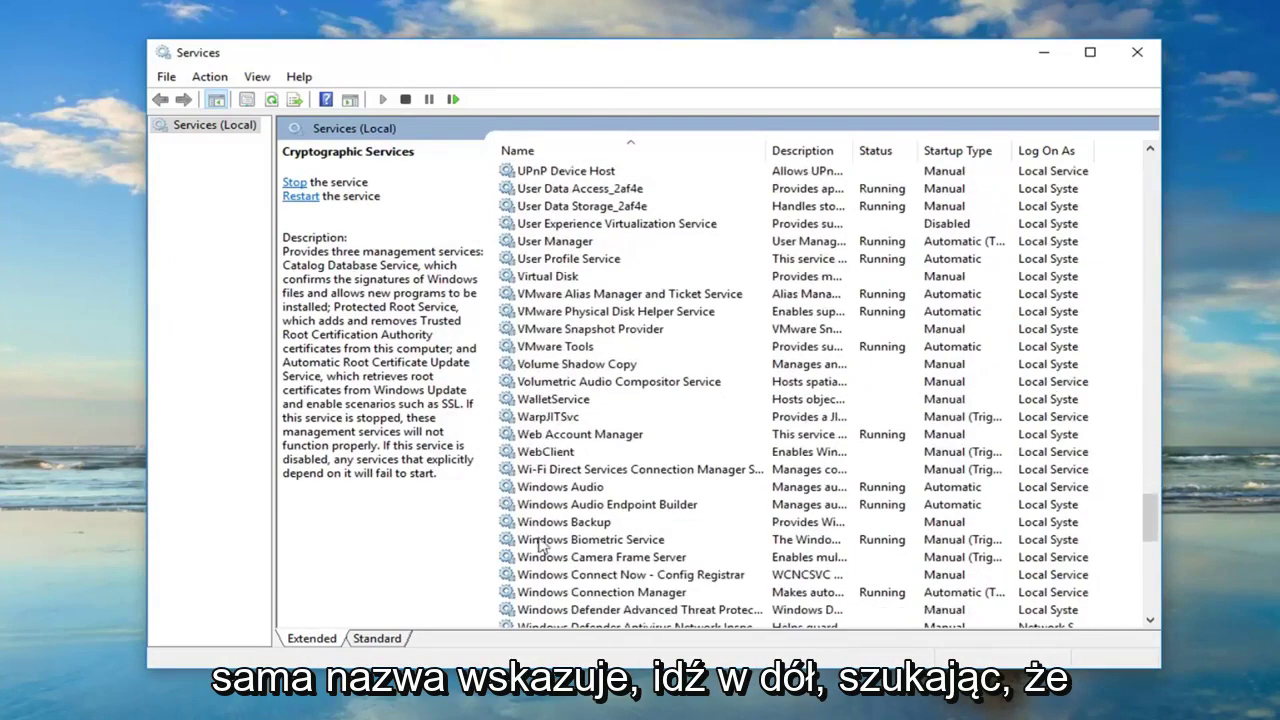
{"action": "scroll", "coordinate": [543, 550], "scroll_direction": "down", "scroll_amount": 1}
{"action": "scroll", "coordinate": [543, 555], "scroll_direction": "down", "scroll_amount": 2}
{"action": "scroll", "coordinate": [543, 566], "scroll_direction": "down", "scroll_amount": 3}
{"action": "scroll", "coordinate": [543, 566], "scroll_direction": "down", "scroll_amount": 2}
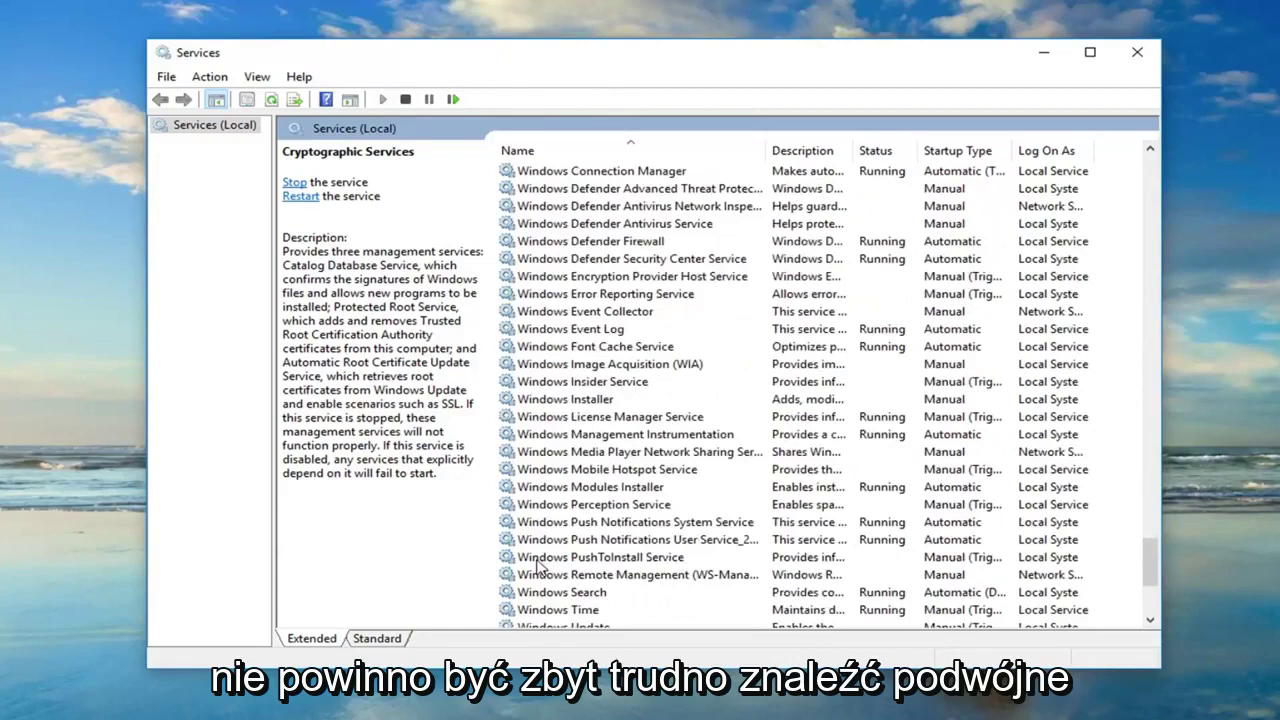
{"action": "scroll", "coordinate": [543, 566], "scroll_direction": "down", "scroll_amount": 1}
{"action": "left_click", "coordinate": [558, 576]}
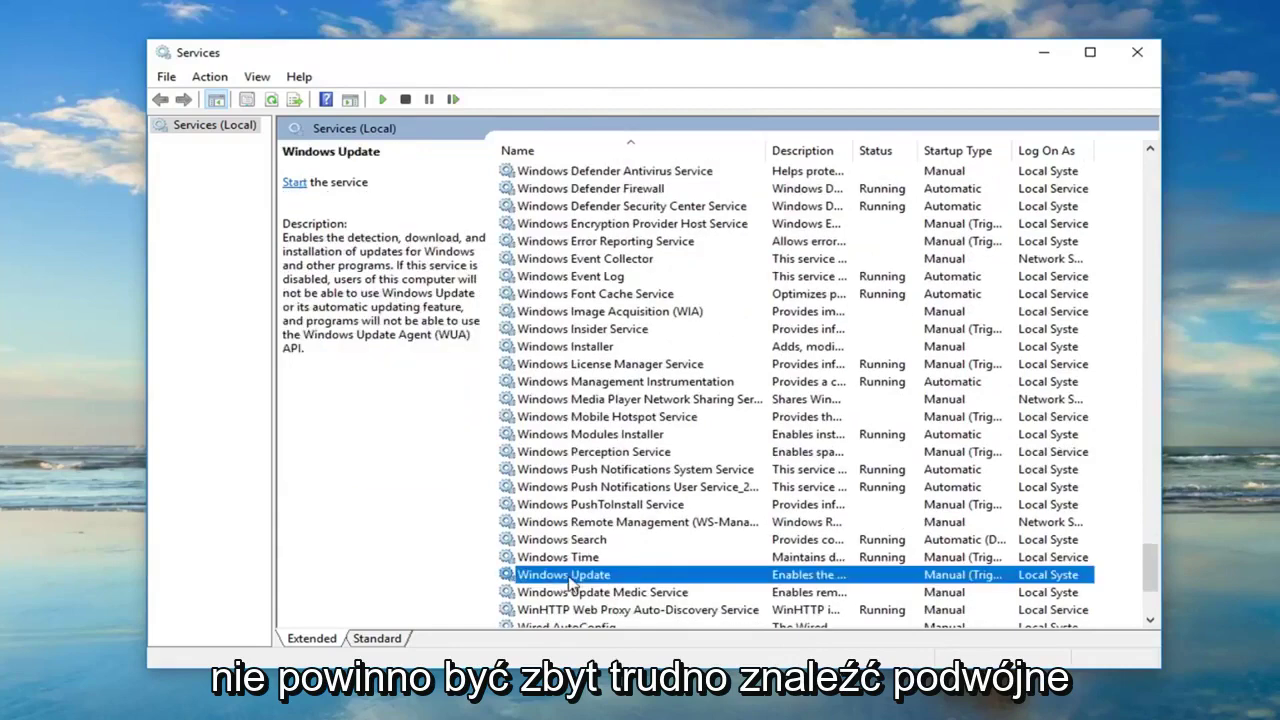
{"action": "double_click", "coordinate": [571, 581]}
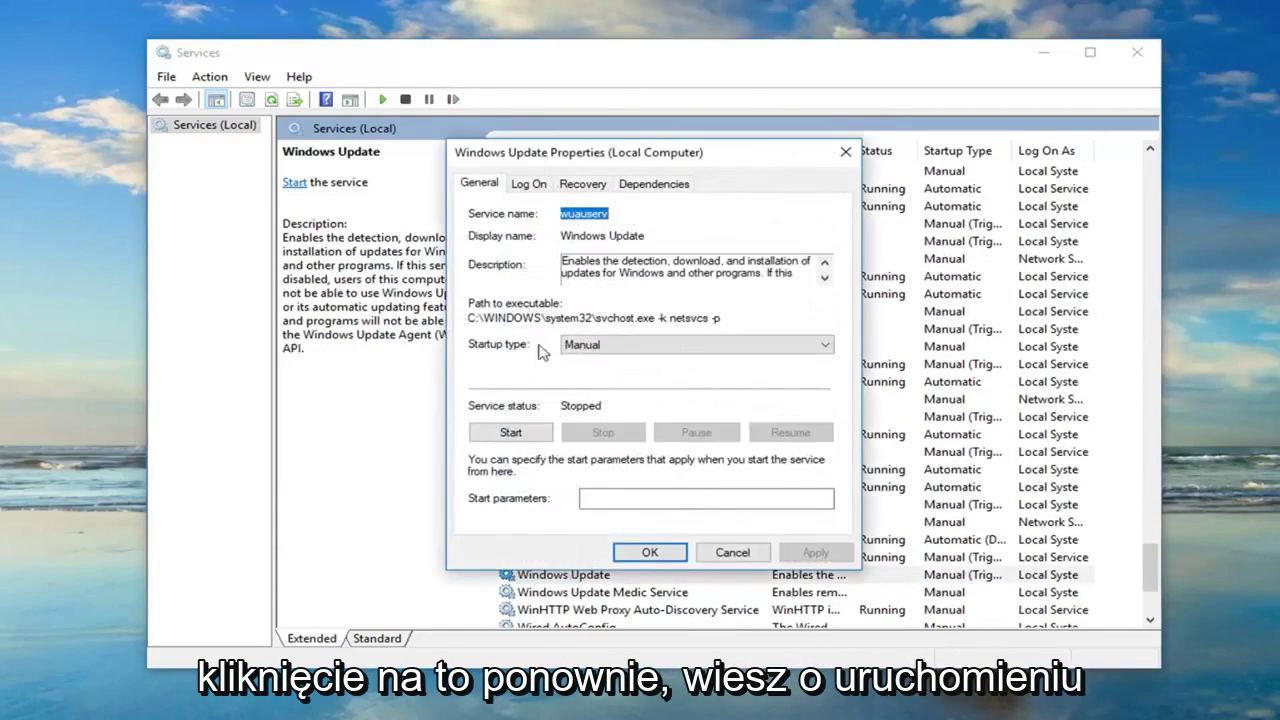
Set Windows Update startup to Automatic, start the service, and apply the change.
{"action": "left_click", "coordinate": [600, 345]}
{"action": "left_click", "coordinate": [600, 367]}
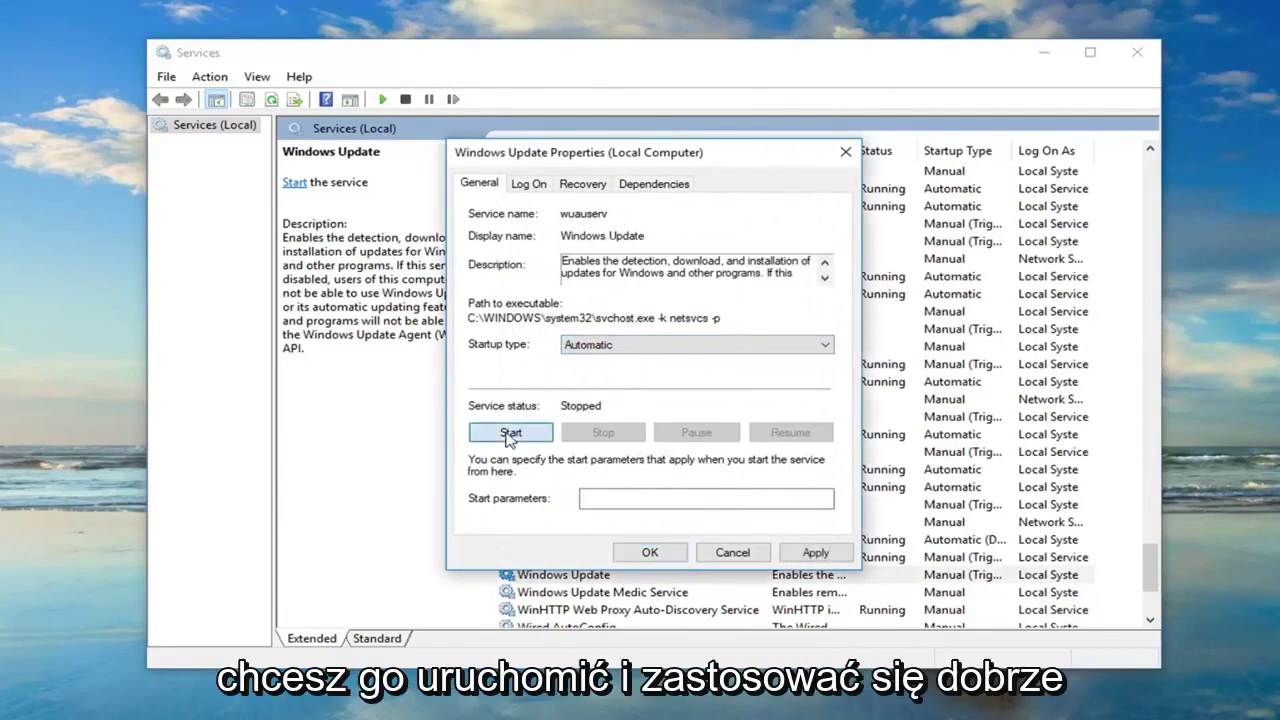
{"action": "left_click", "coordinate": [510, 433]}
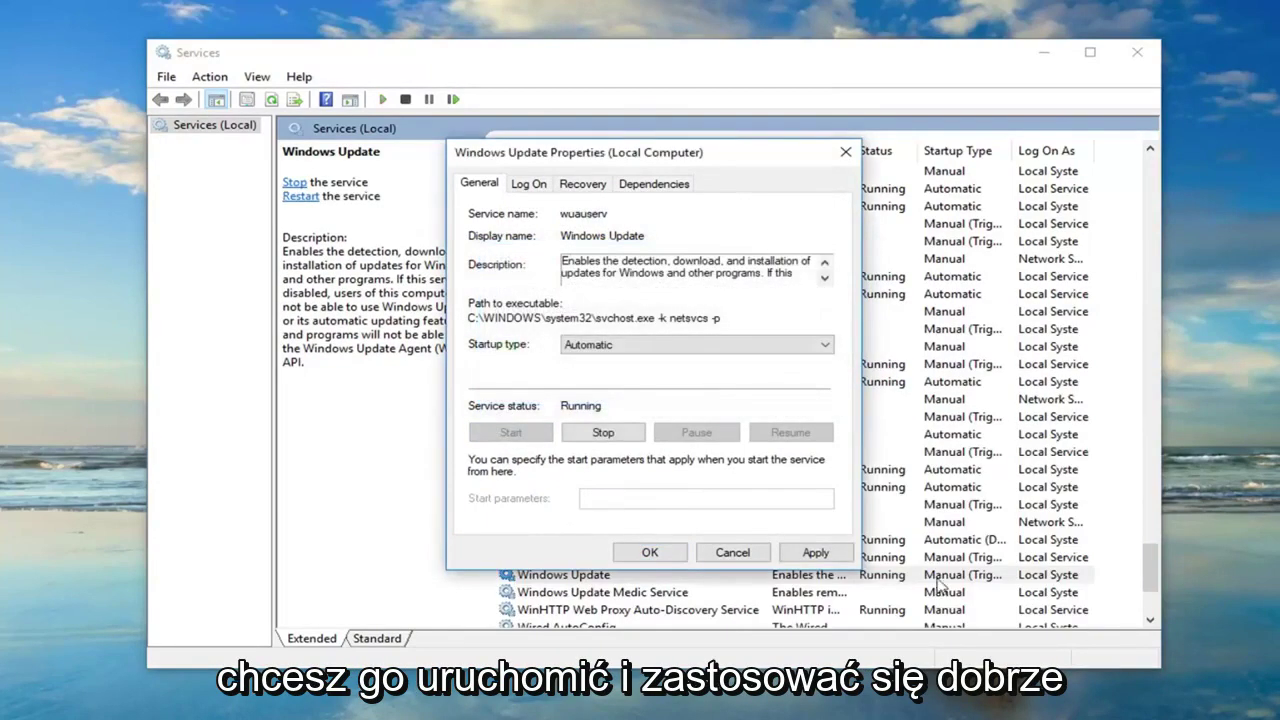
{"action": "left_click", "coordinate": [815, 552]}
{"action": "left_click", "coordinate": [650, 552]}
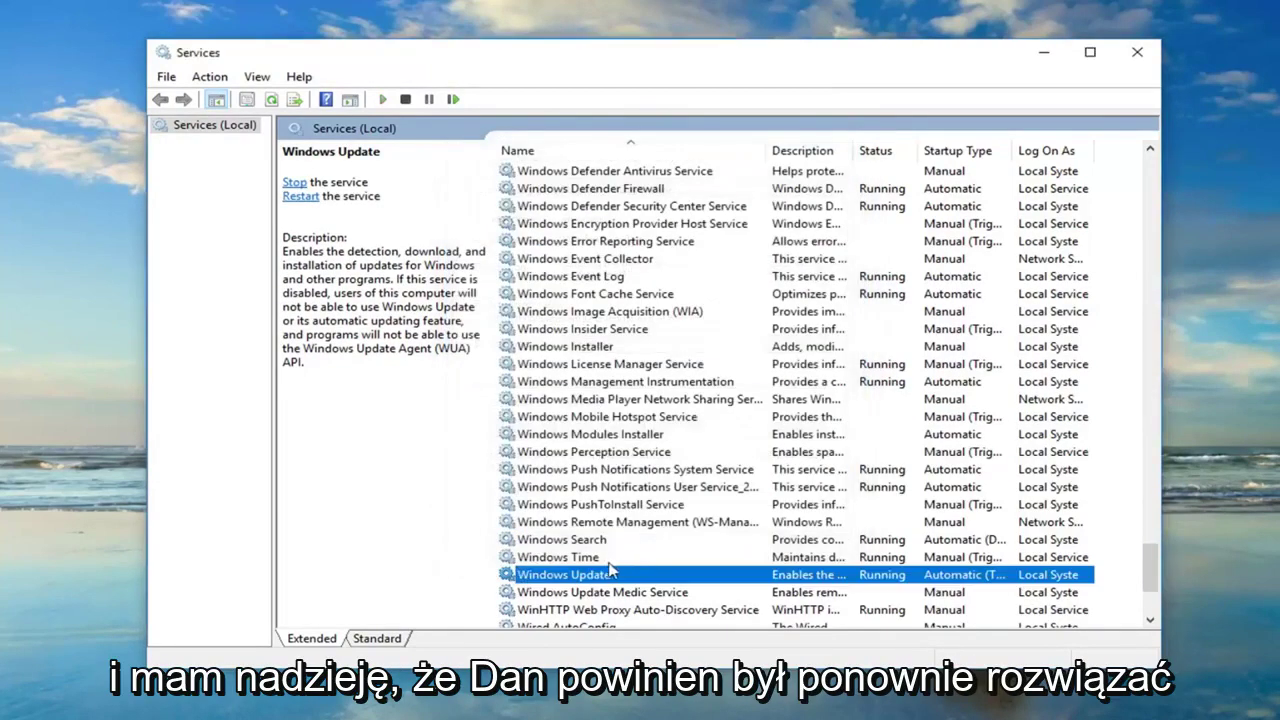